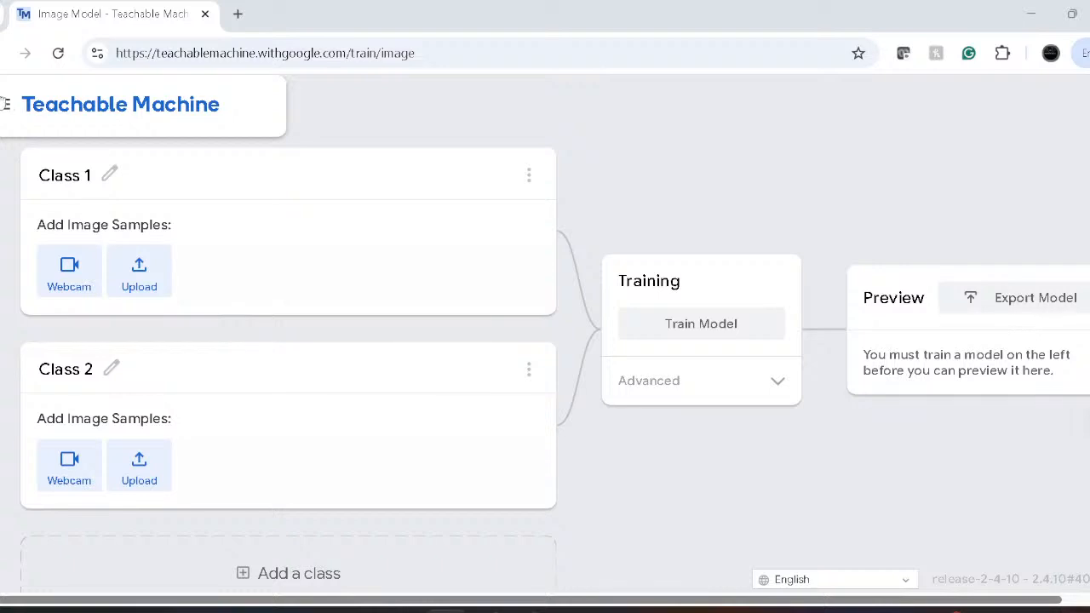
- Open the project navigation menu, browse it, then close it
click(5, 109)
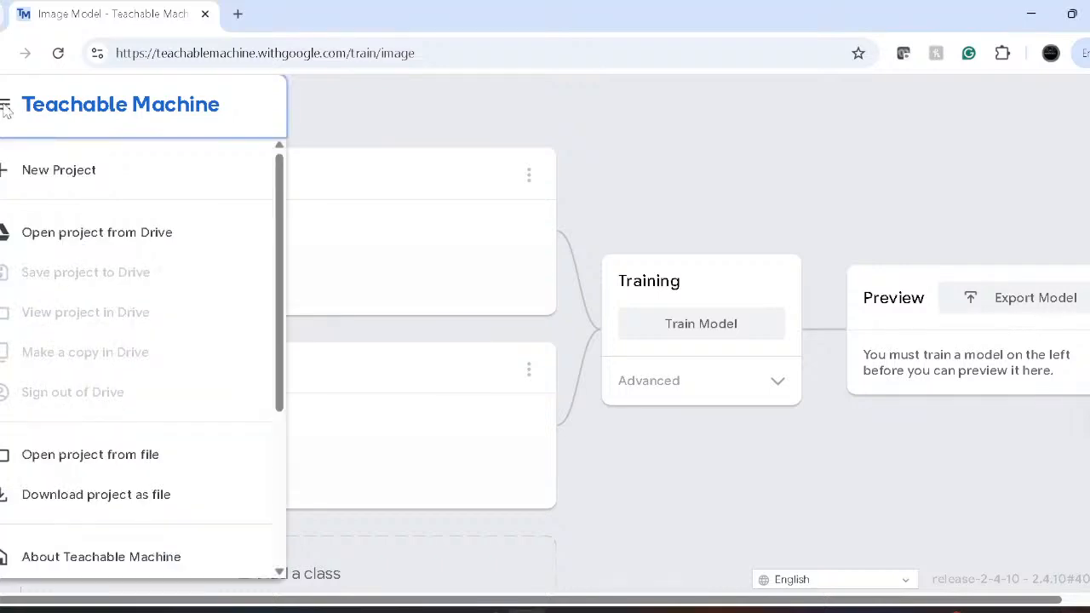
scroll(194, 379, down, 3)
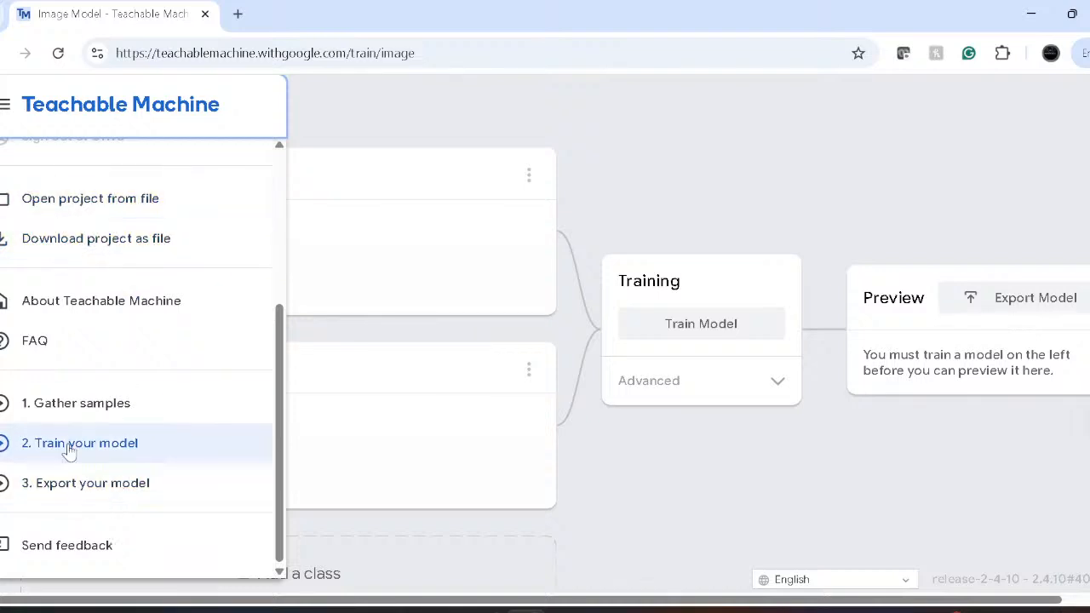
click(436, 142)
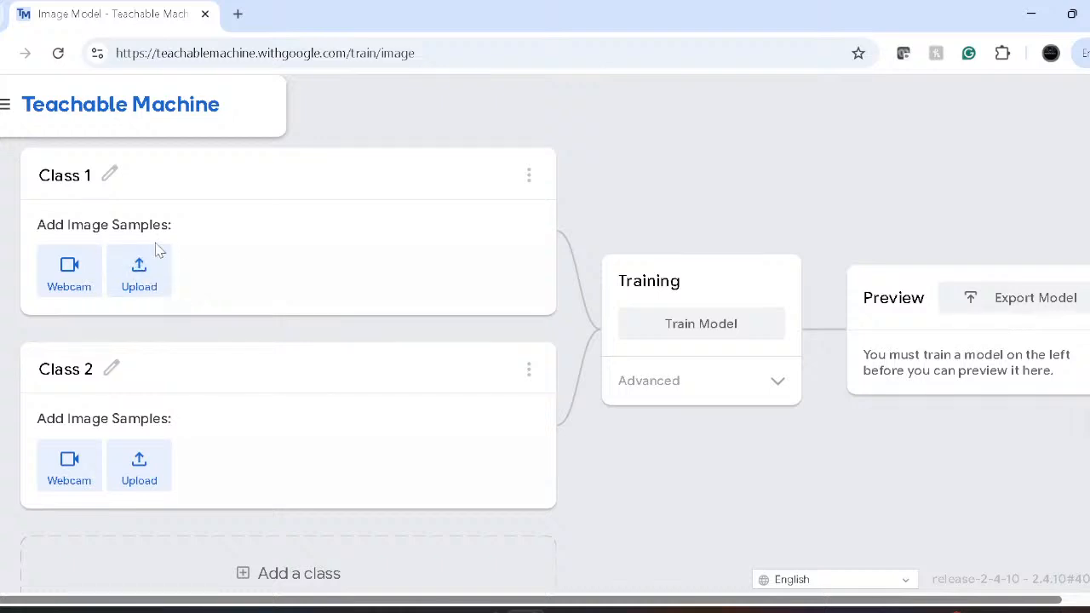
- Upload nmcr_downloaded_image (7) through (4) from Downloads as Class 1 samples
click(143, 269)
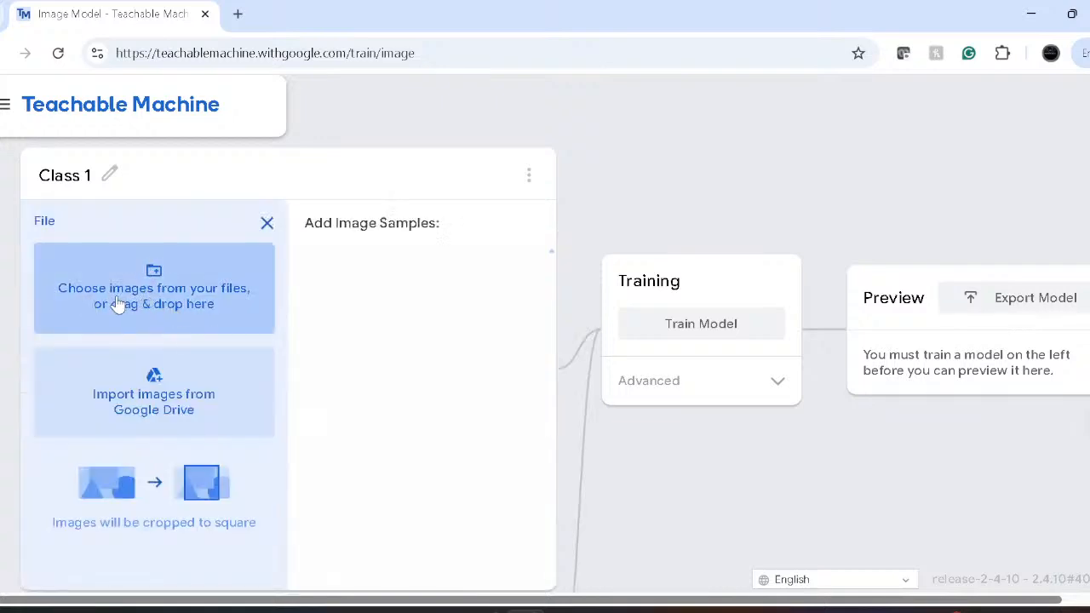
click(201, 266)
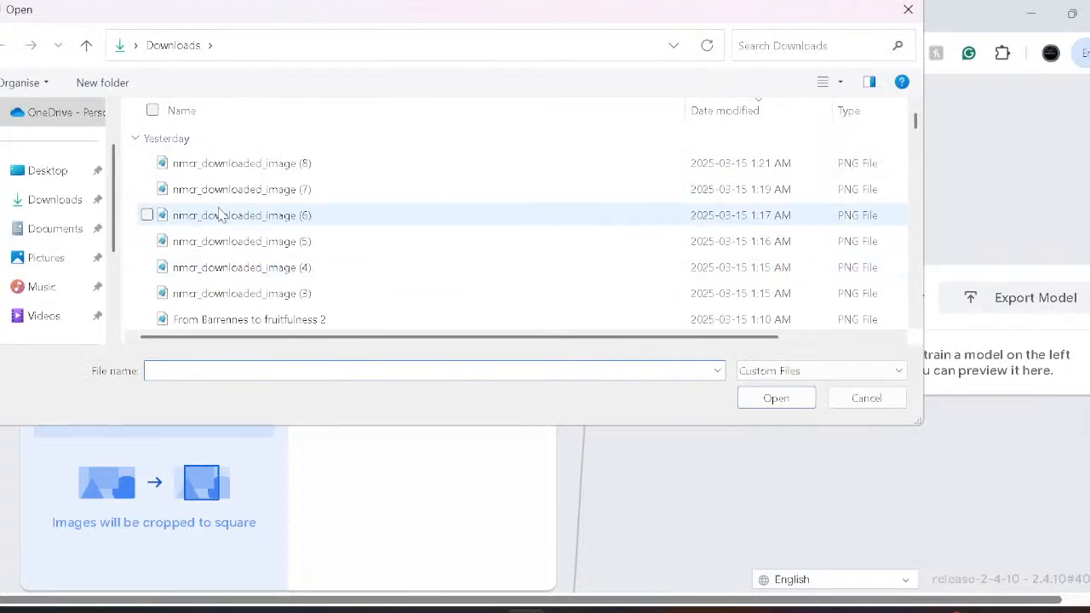
click(215, 195)
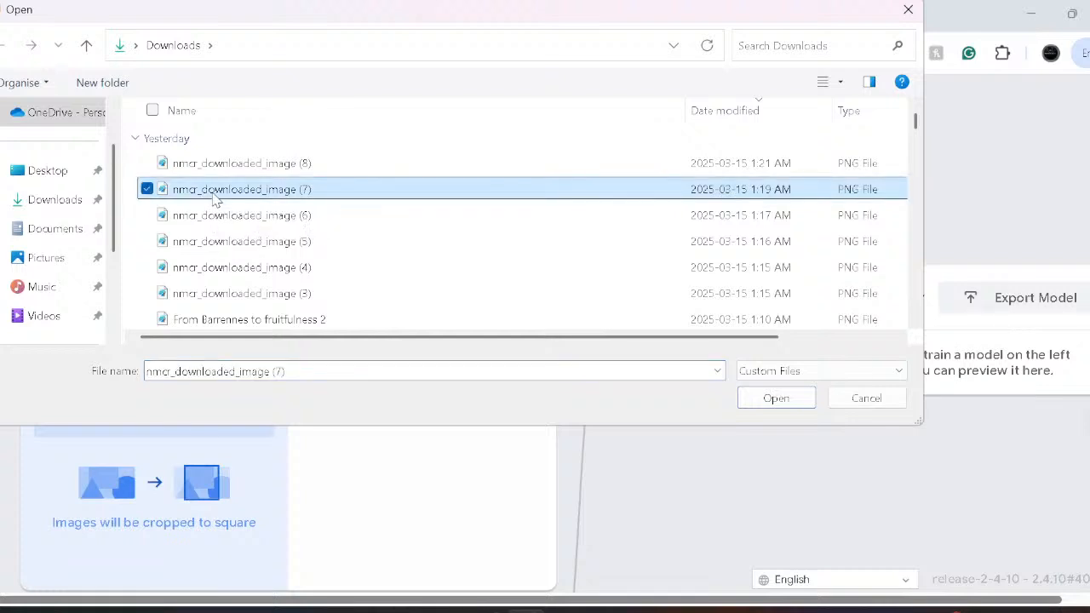
shift+click(227, 267)
click(776, 402)
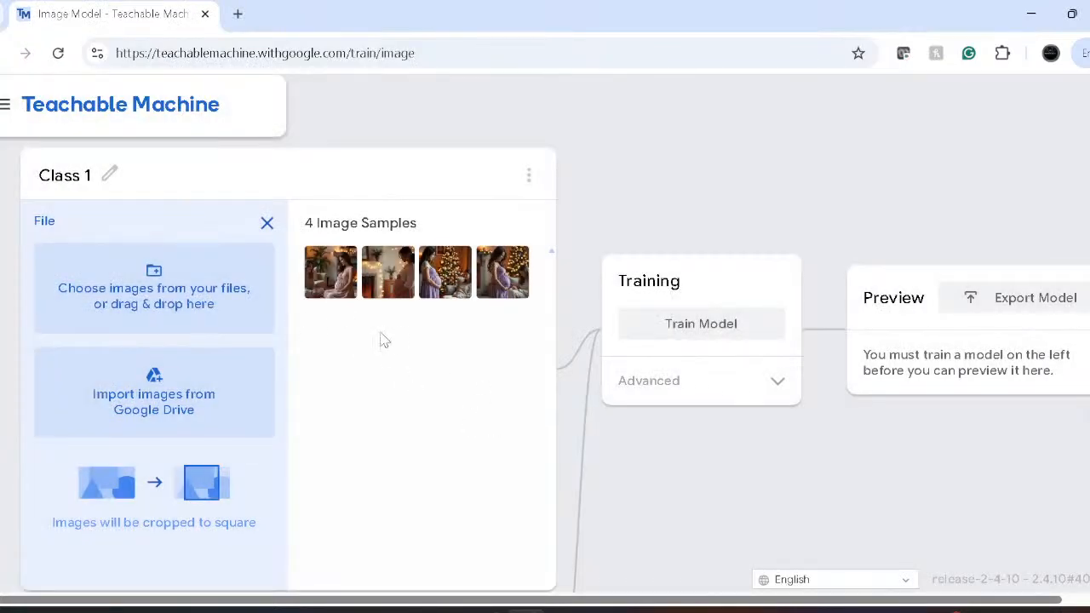
scroll(345, 275, down, 2)
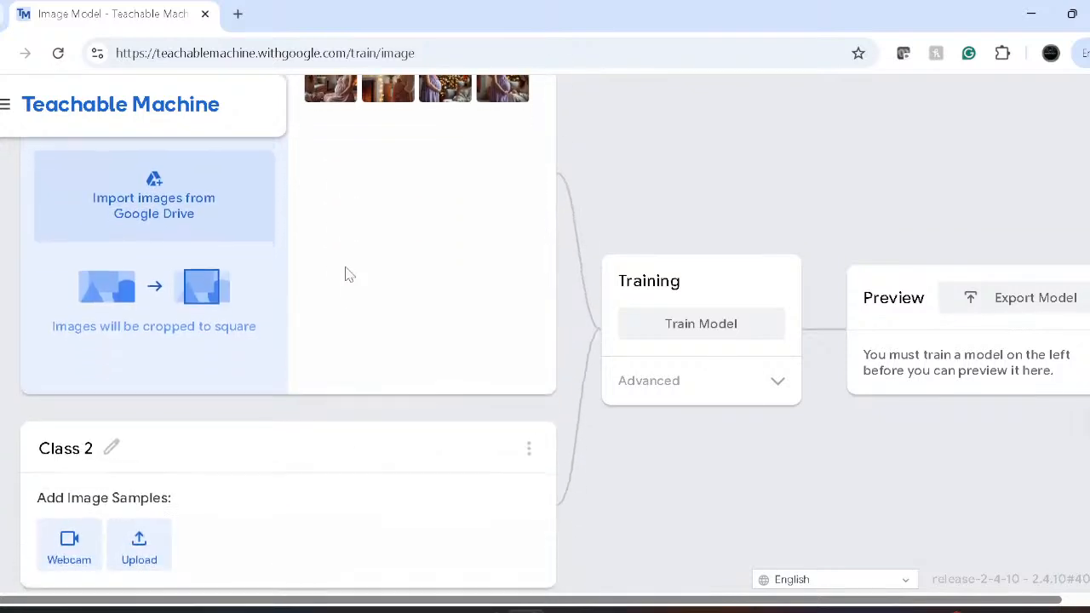
scroll(347, 274, up, 2)
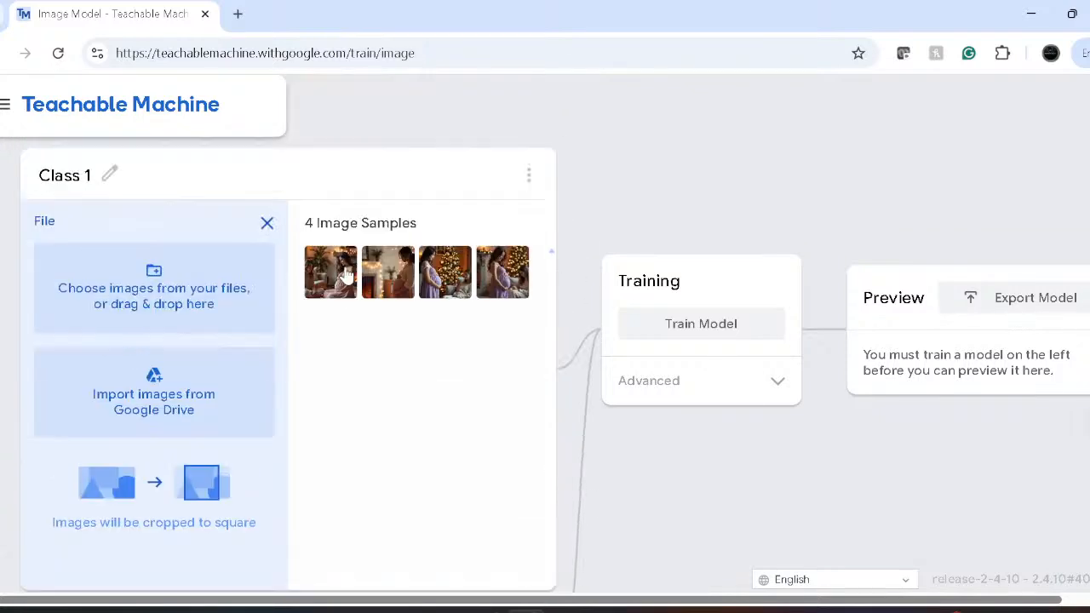
- Rename Class 1 to 'Prenatal'
click(75, 173)
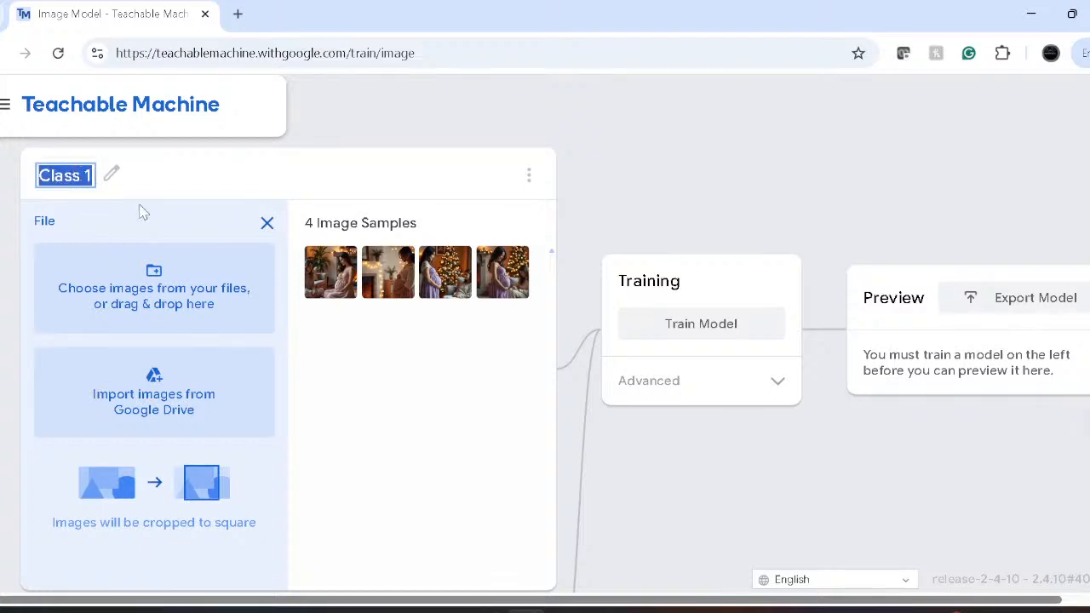
text(P)
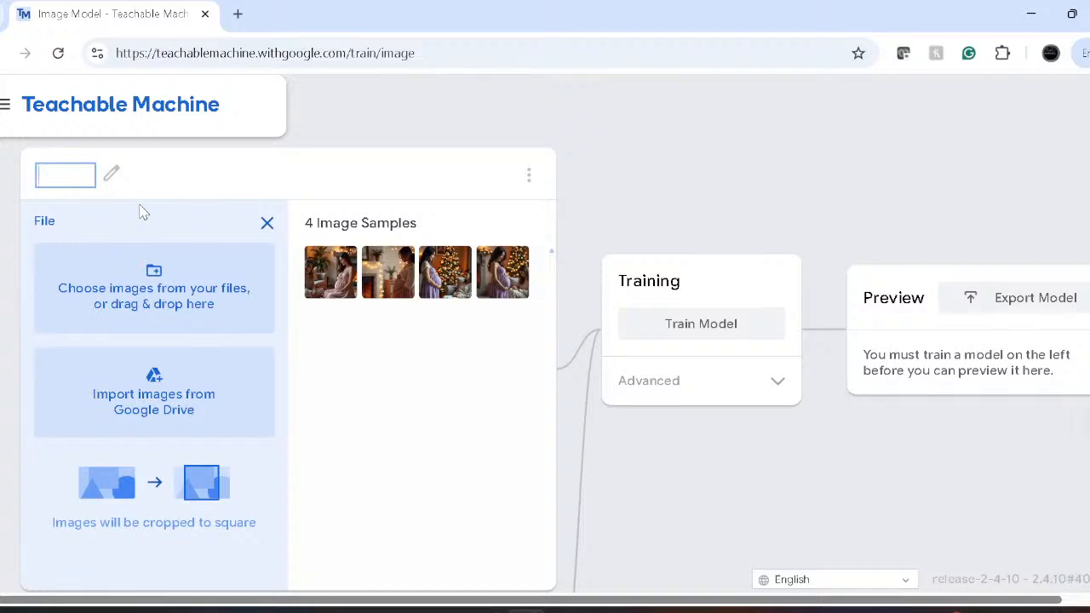
text(renatal)
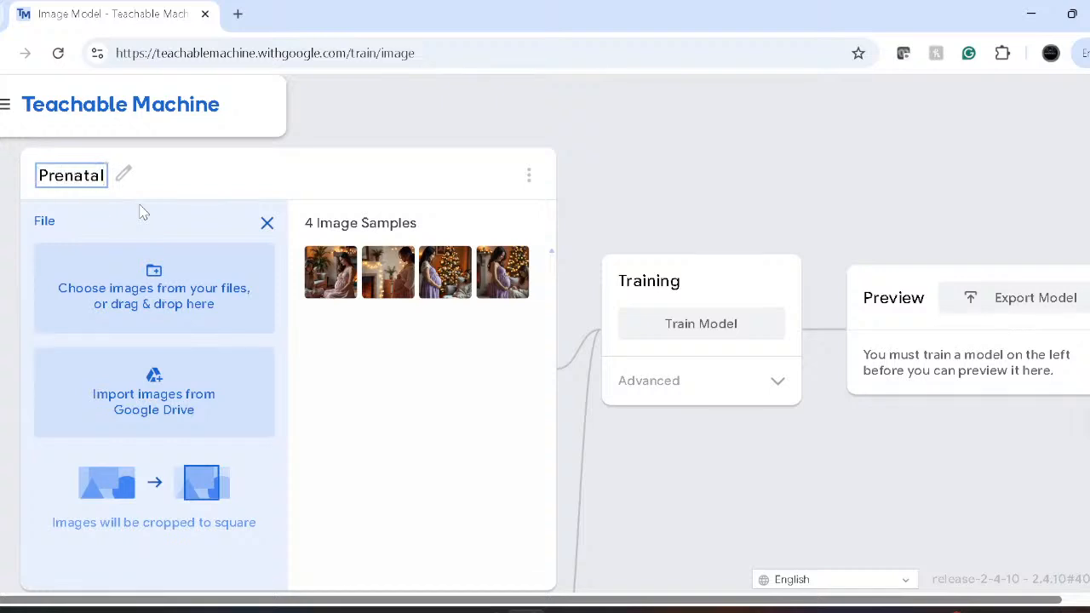
key(Return)
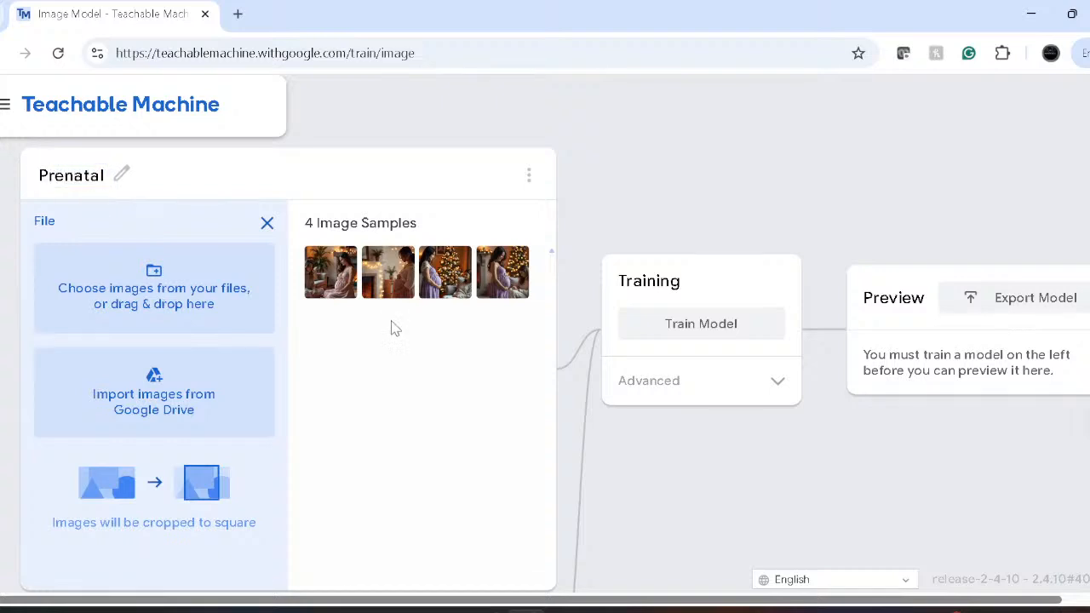
- Rename Class 2 to 'Objects'
scroll(96, 356, down, 1)
scroll(97, 357, down, 3)
click(111, 333)
text(Objects)
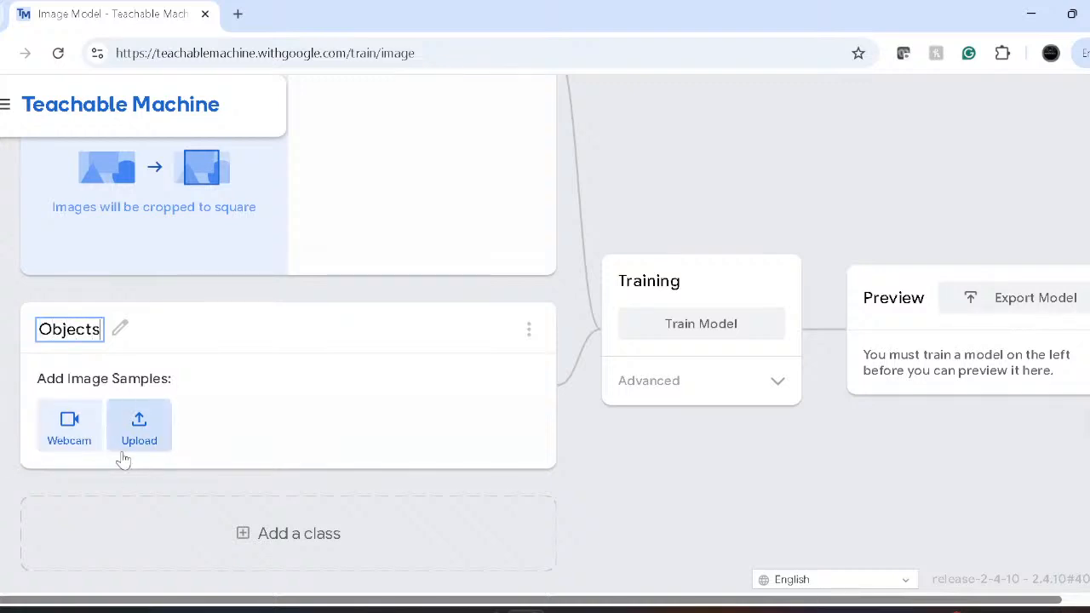
- Start the Objects webcam and crop the frame to a small square at the top-left
click(69, 421)
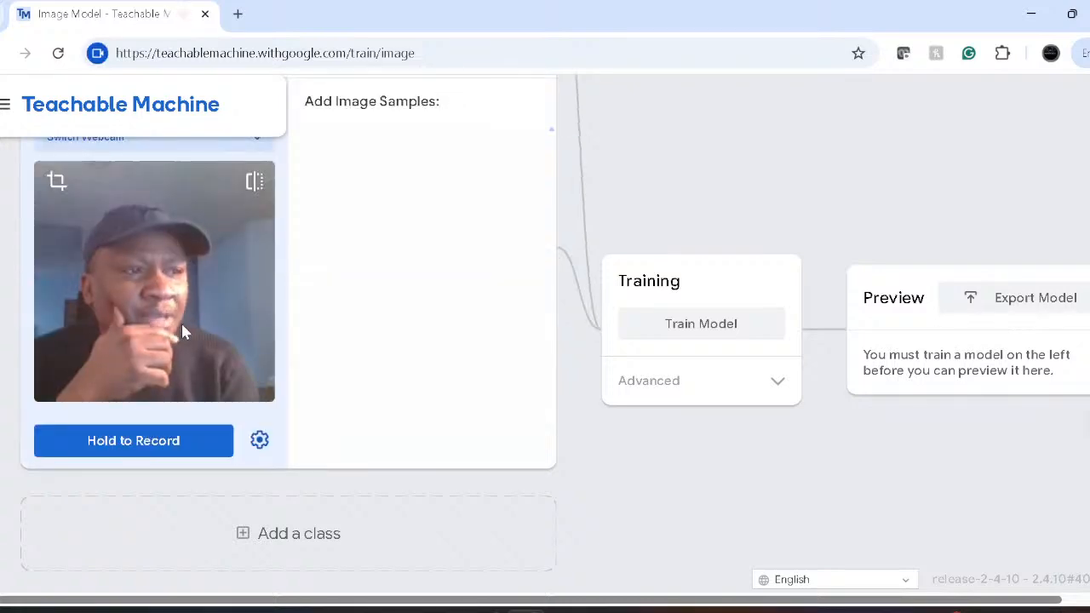
click(55, 182)
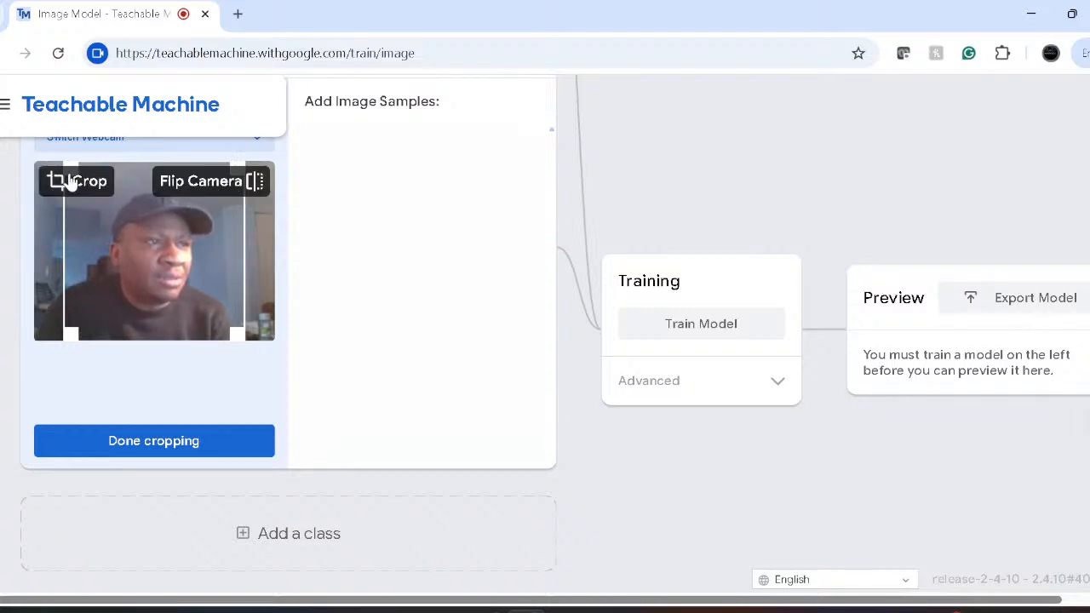
drag(76, 171, 169, 271)
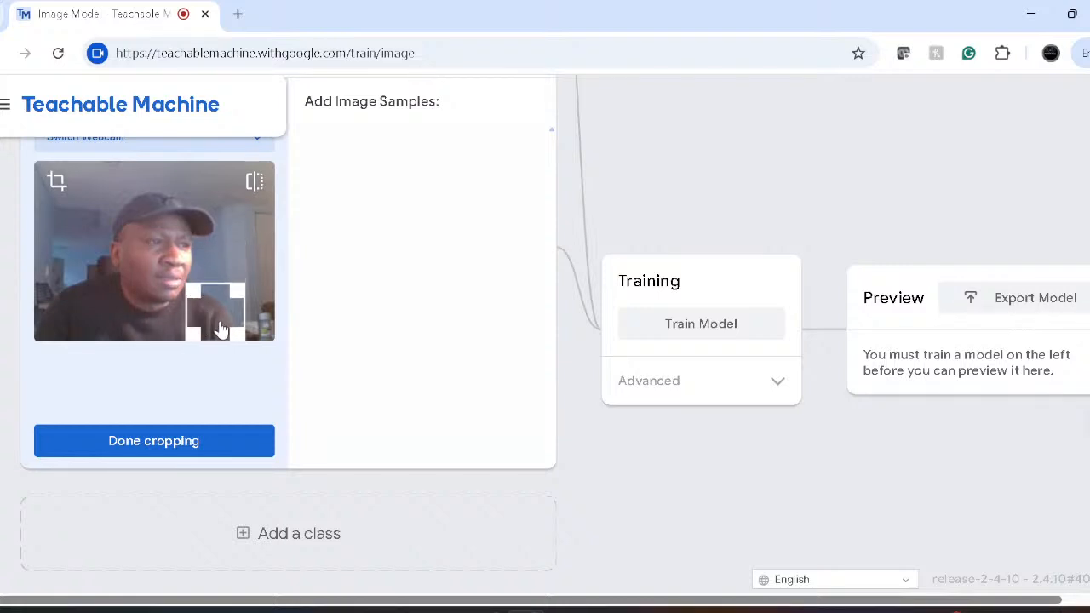
drag(187, 286, 178, 267)
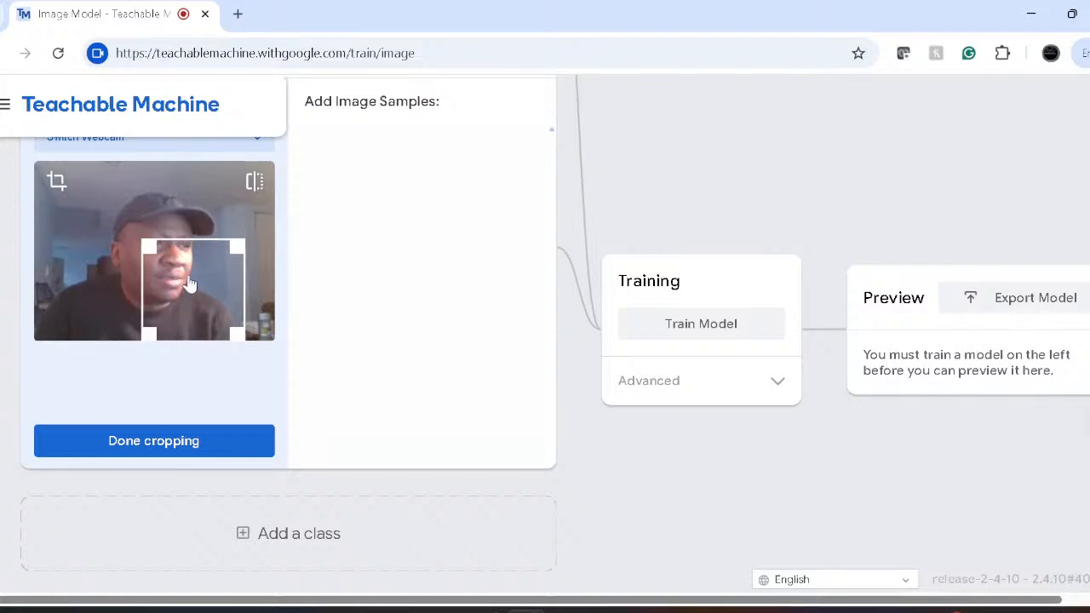
mouse_move(169, 265)
mouse_down()
mouse_move(144, 241)
mouse_move(156, 252)
mouse_up()
drag(211, 309, 90, 215)
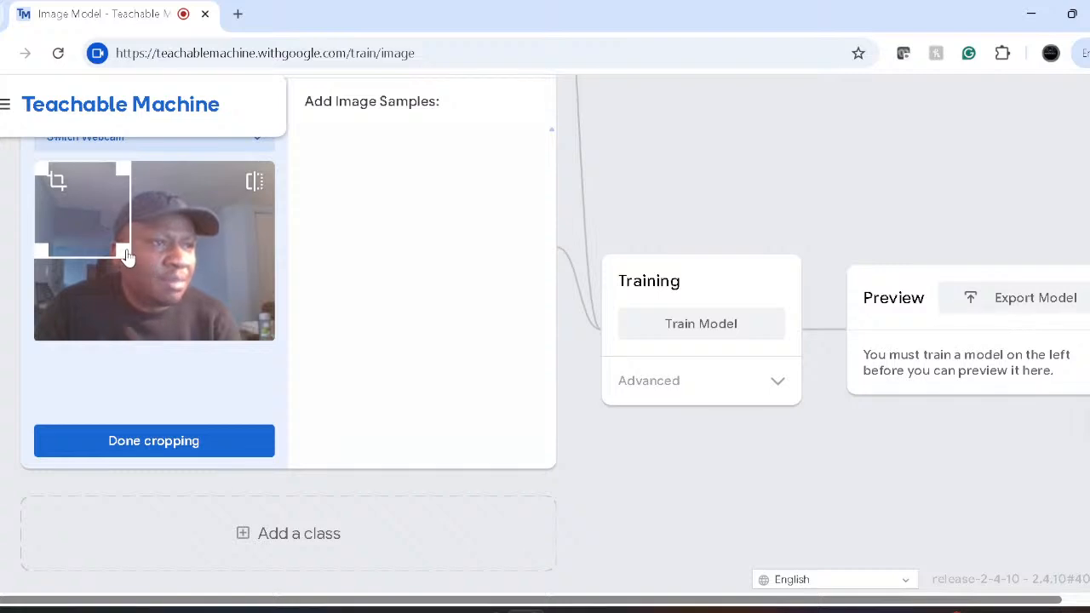
drag(113, 247, 100, 237)
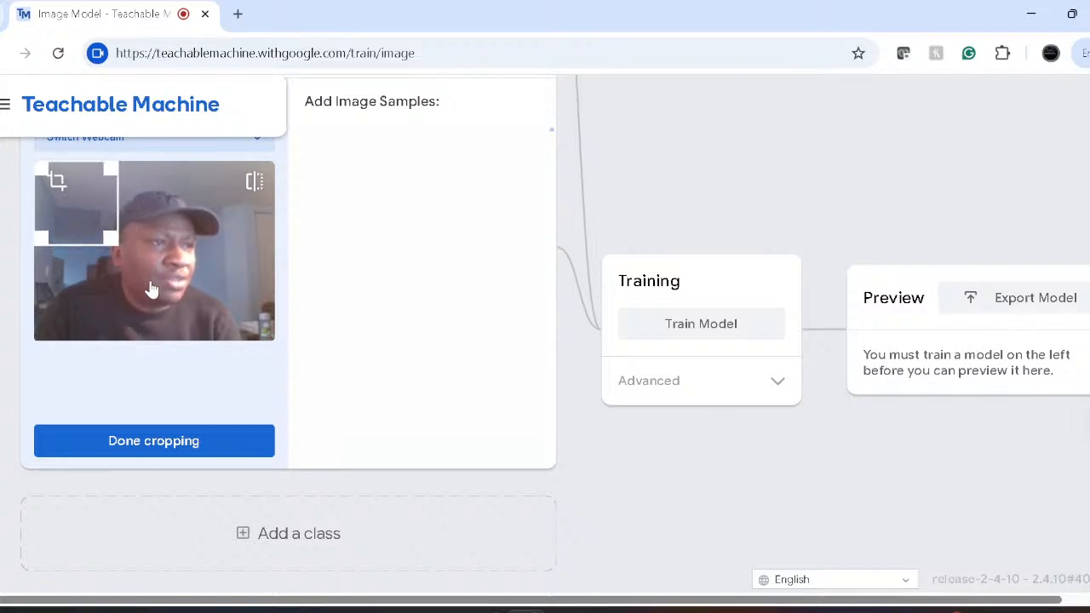
mouse_move(162, 295)
mouse_down()
mouse_move(173, 309)
mouse_move(167, 290)
mouse_up()
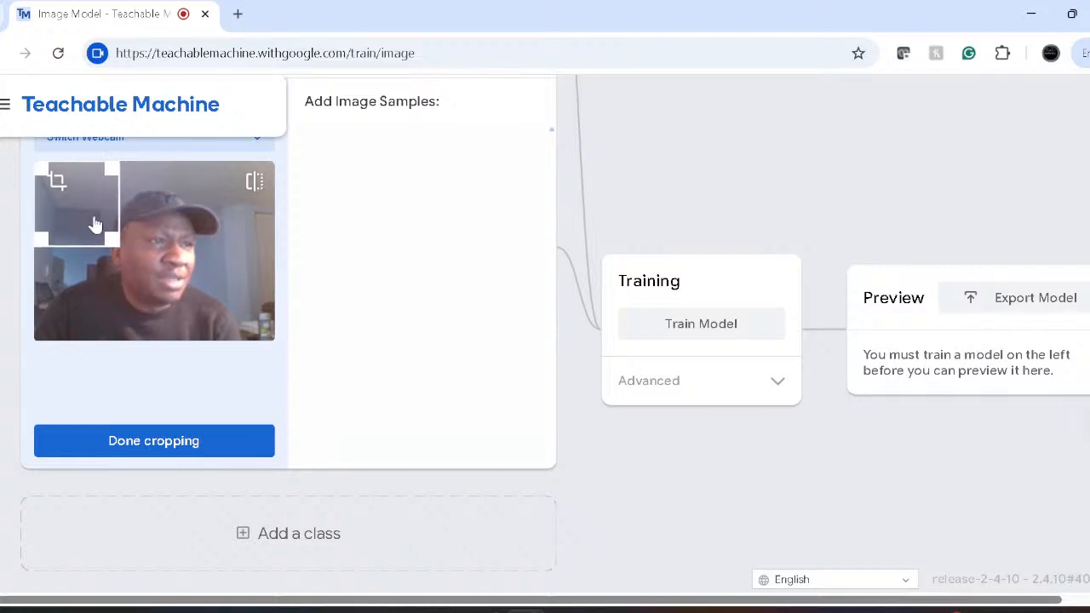
- Finish cropping so the Objects webcam shows the Hold to Record view
click(166, 451)
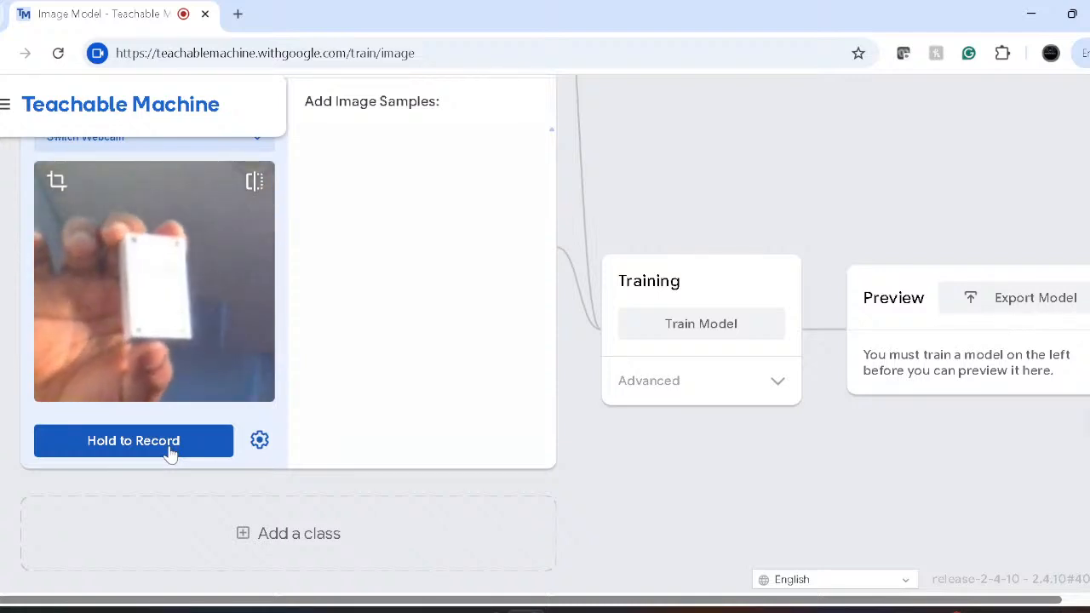
- Record 59 webcam samples of the handheld white object, then enlarge sample 50
drag(171, 454, 171, 454)
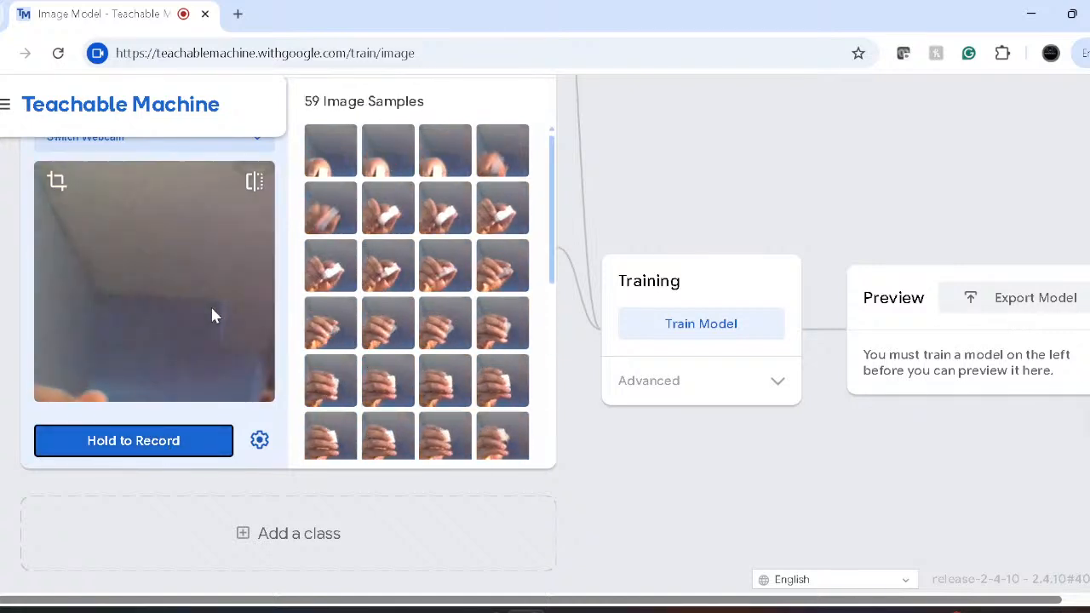
scroll(213, 315, up, 1)
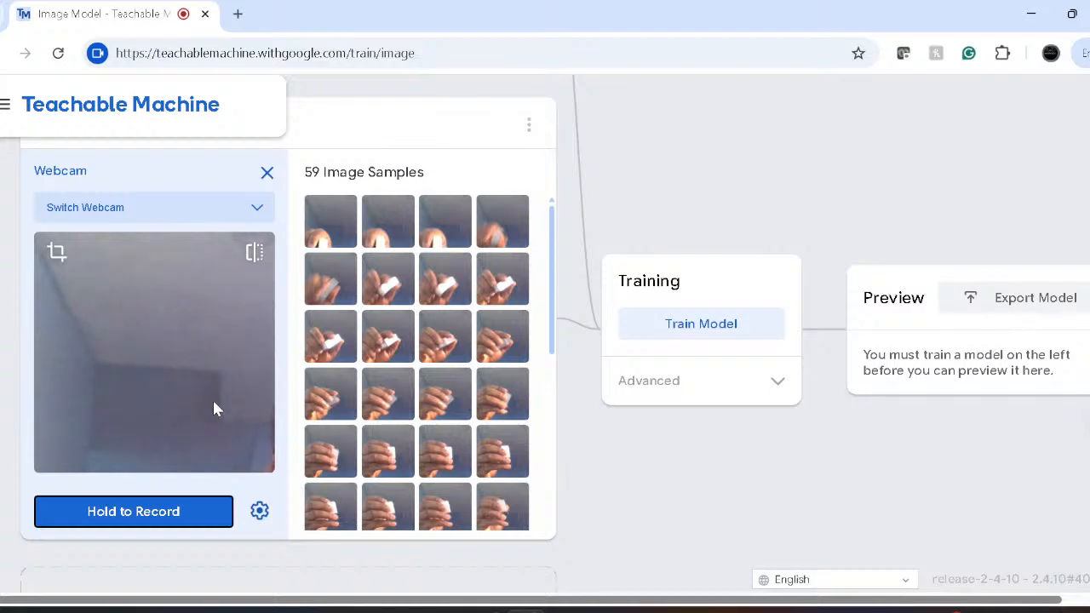
scroll(384, 375, down, 5)
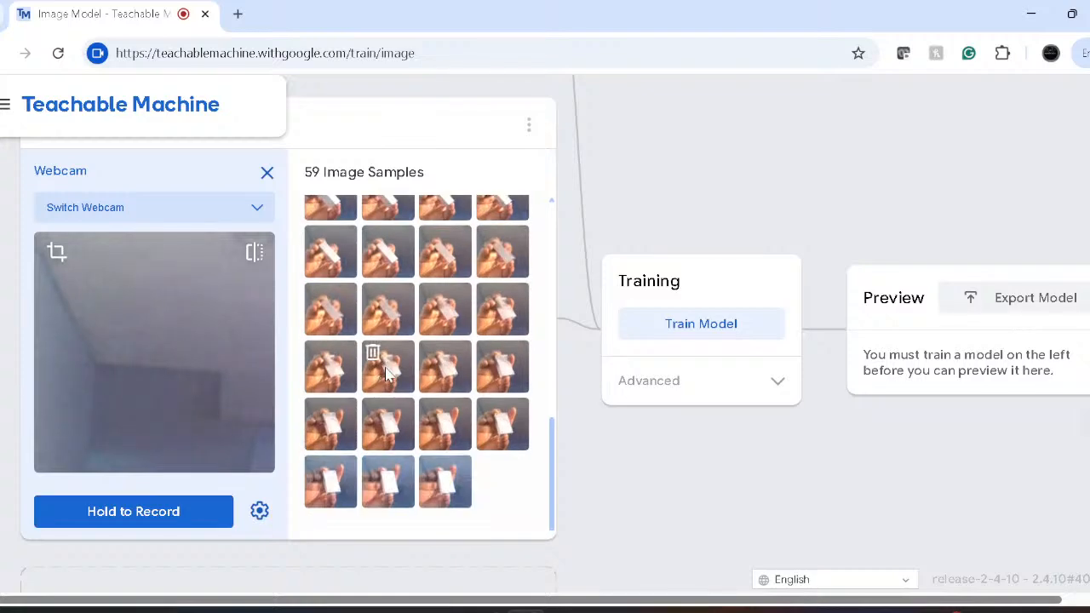
click(385, 375)
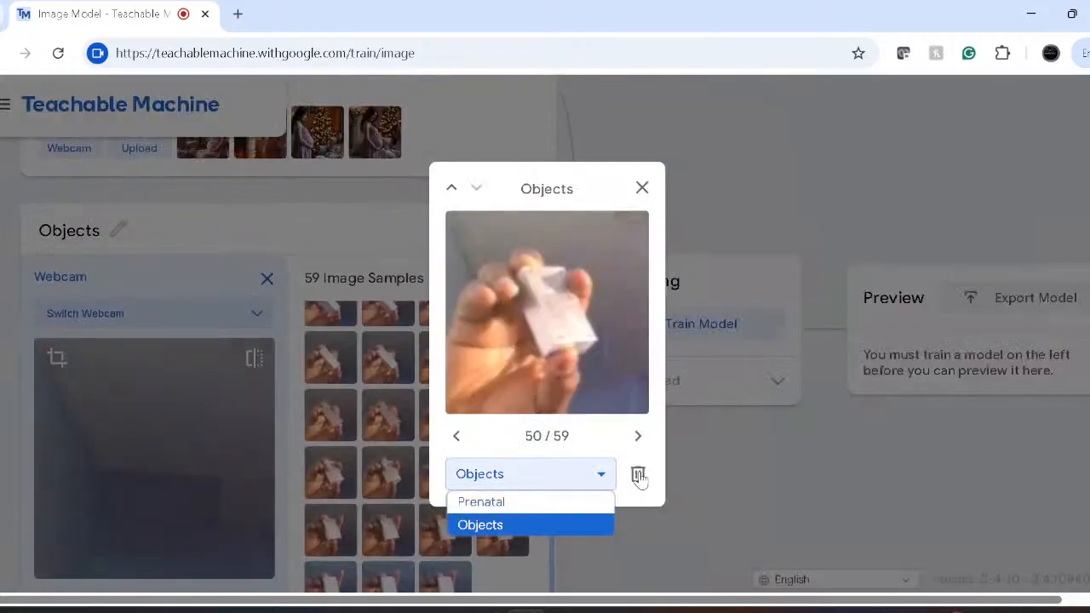
- Delete Objects samples down to 50, then close the sample viewer and webcam panel
click(638, 476)
click(639, 477)
click(639, 475)
click(639, 475)
click(639, 476)
click(639, 476)
click(639, 475)
click(639, 475)
click(639, 475)
click(639, 475)
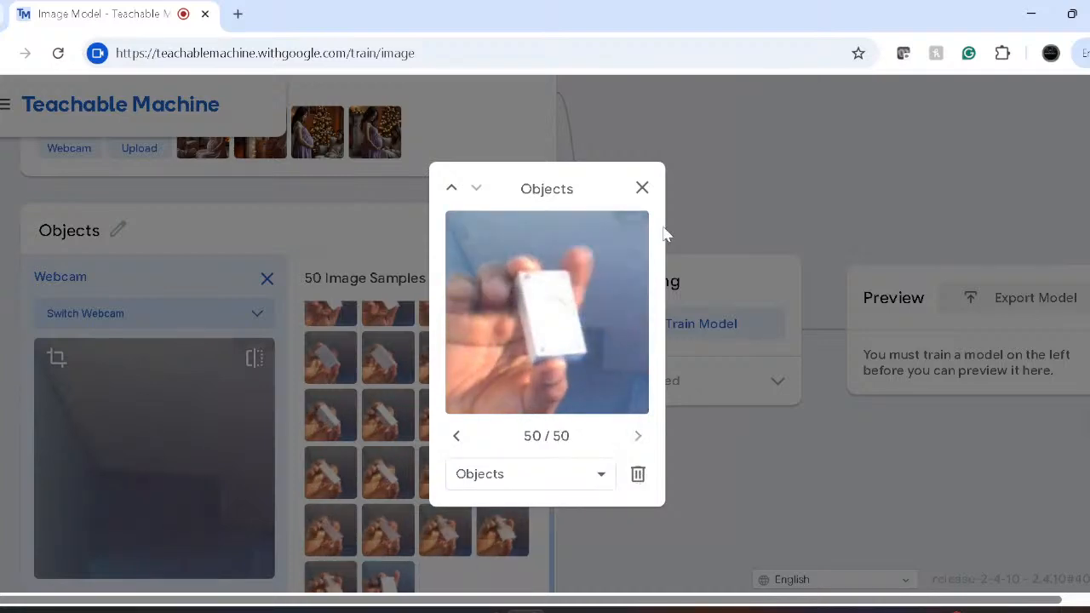
click(642, 187)
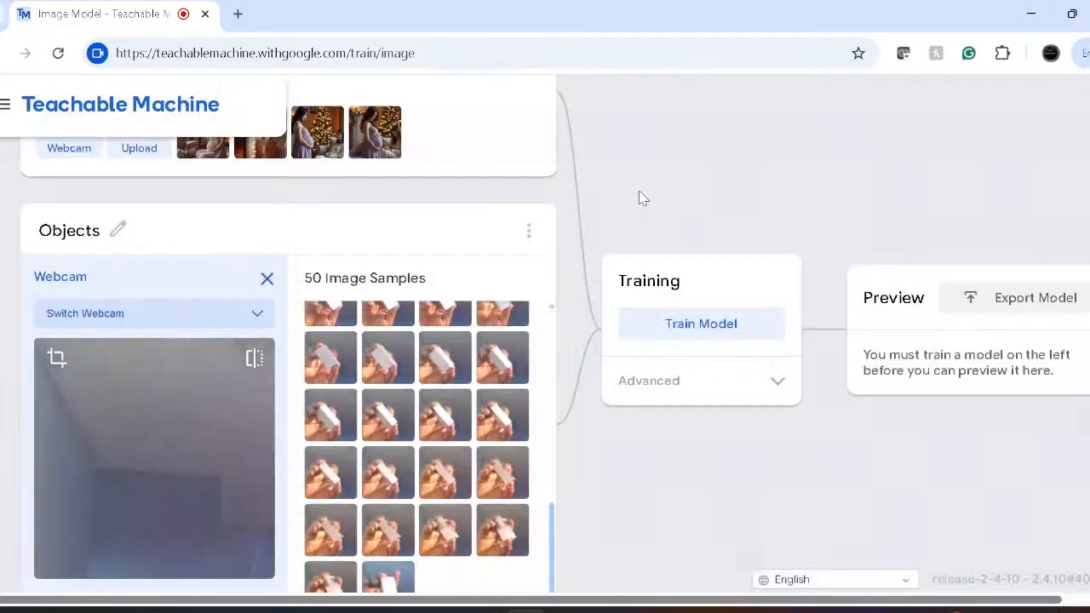
click(266, 278)
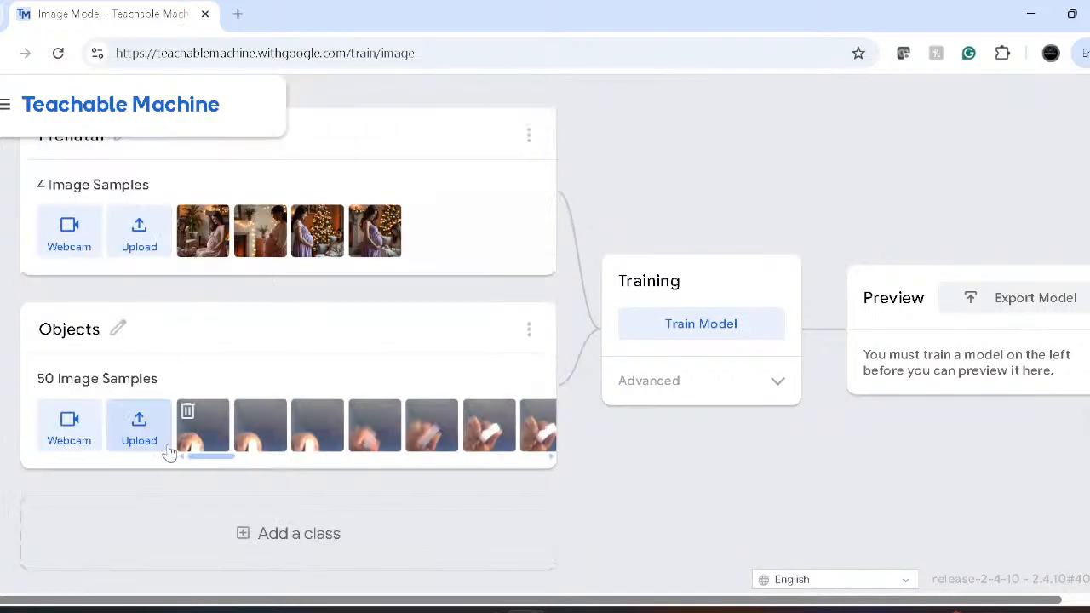
- Remove all 50 Objects samples and reopen the Objects webcam capture
click(529, 332)
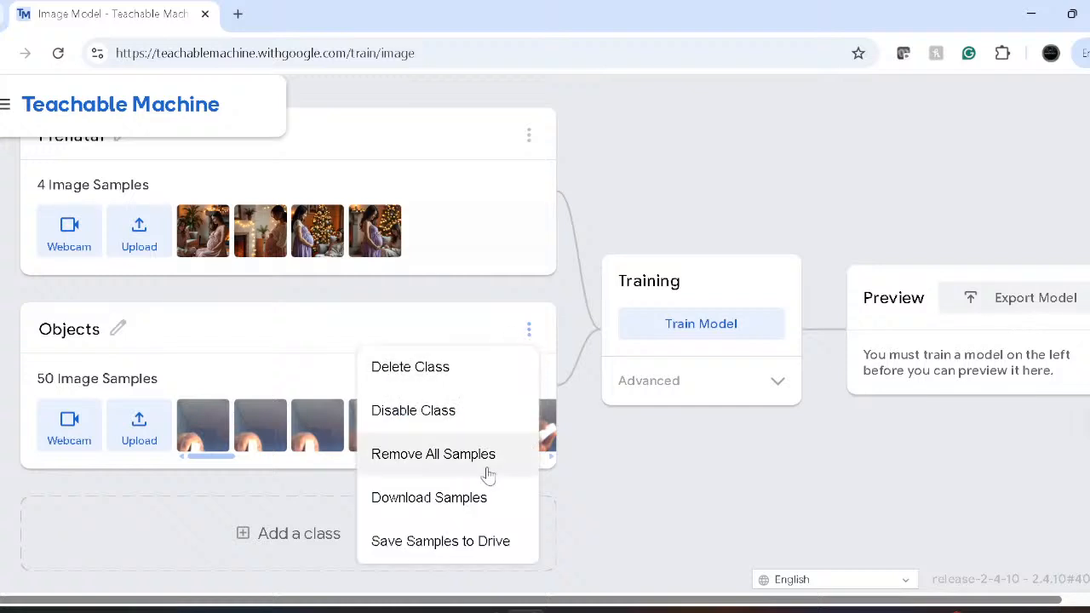
click(443, 460)
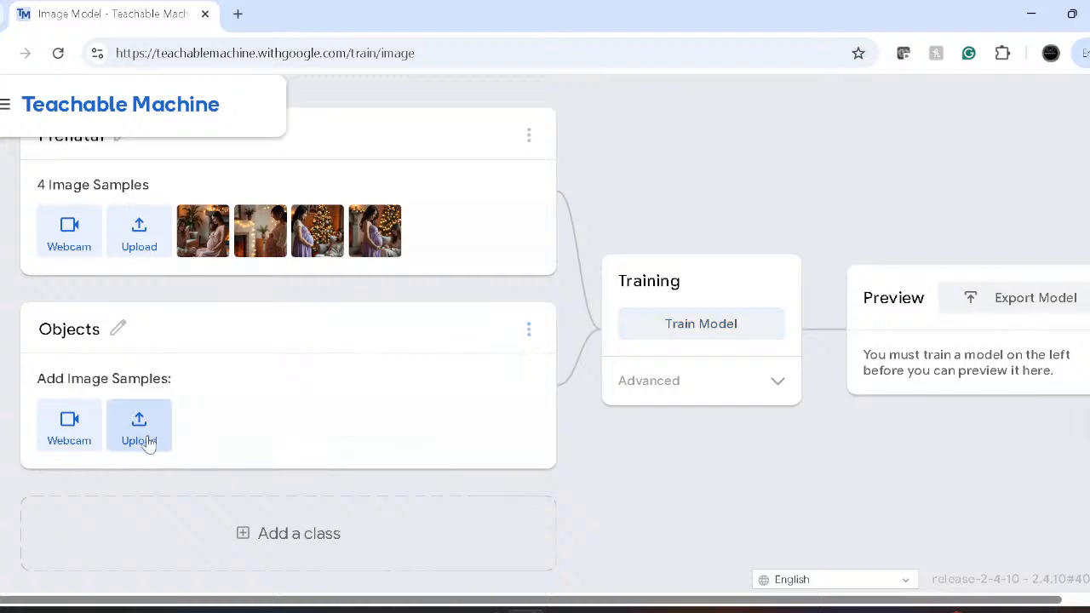
click(62, 432)
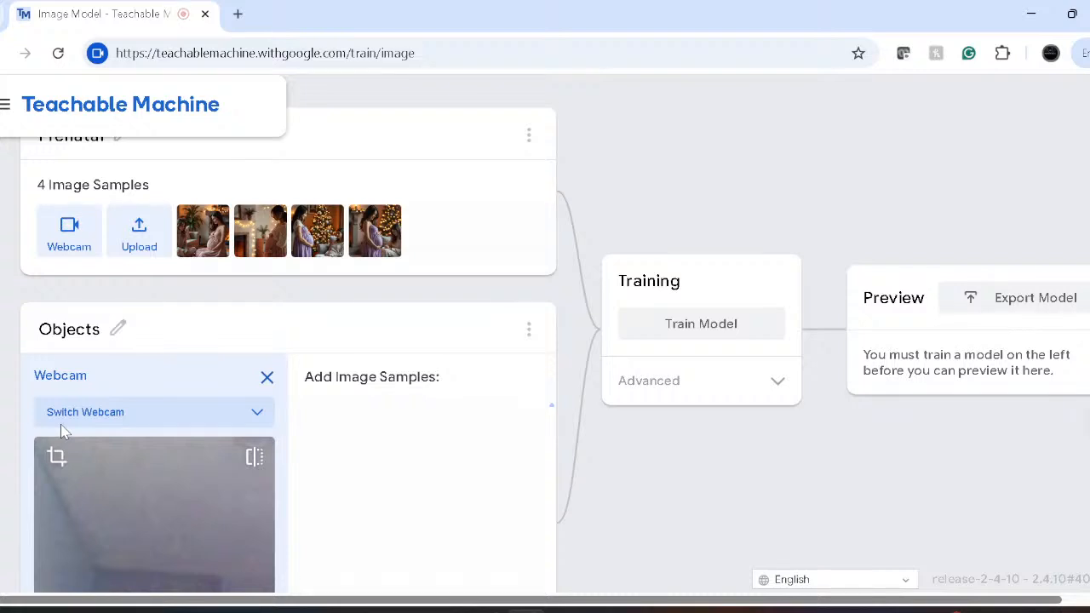
- Record 70 webcam samples of the blue object into Objects and start training
scroll(59, 434, down, 1)
scroll(59, 434, down, 3)
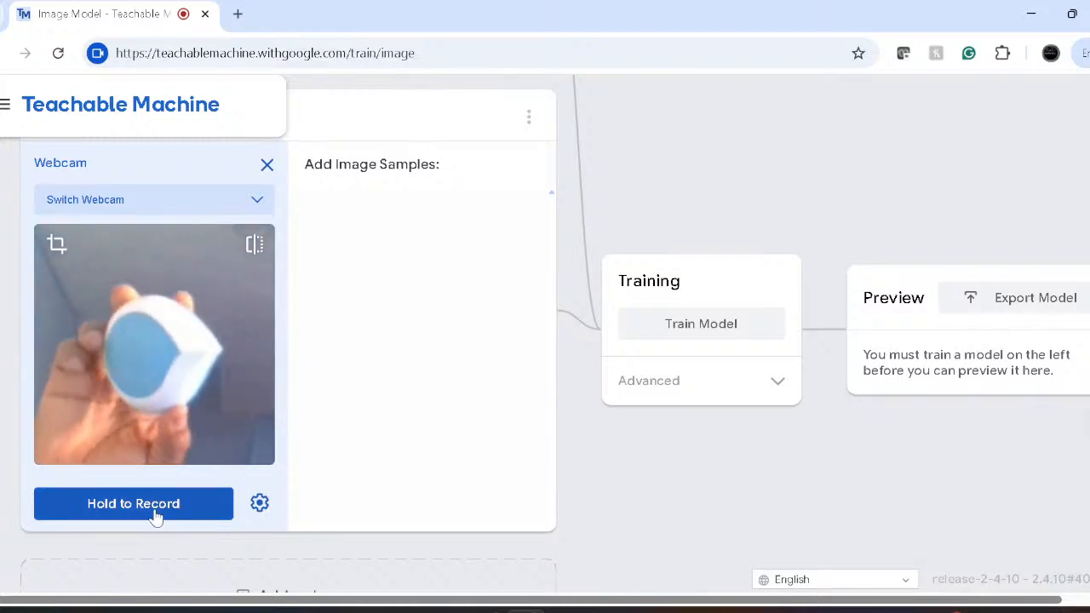
drag(141, 509, 142, 510)
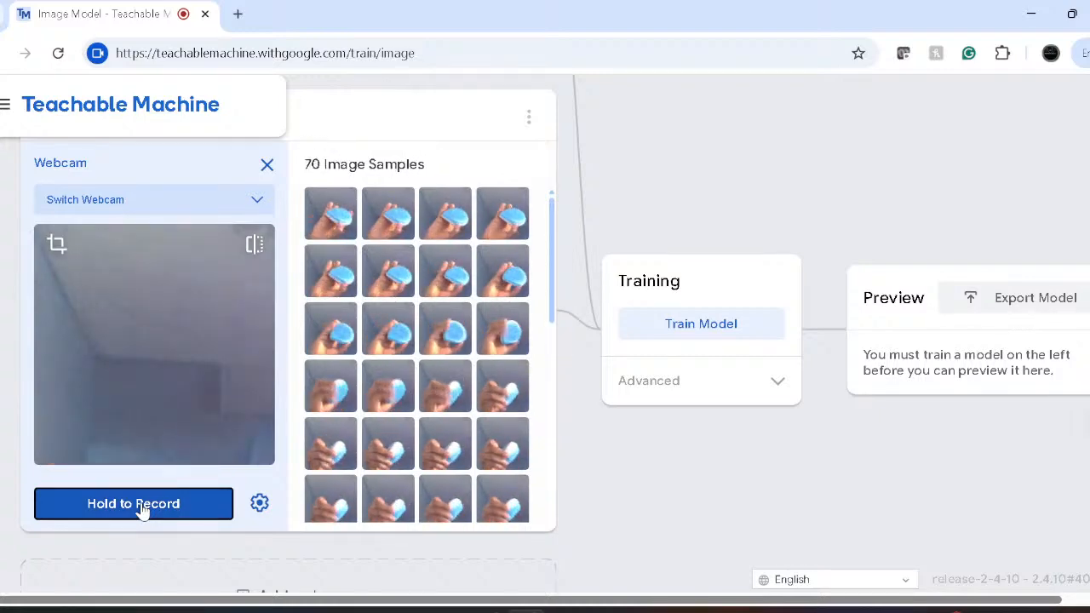
click(687, 331)
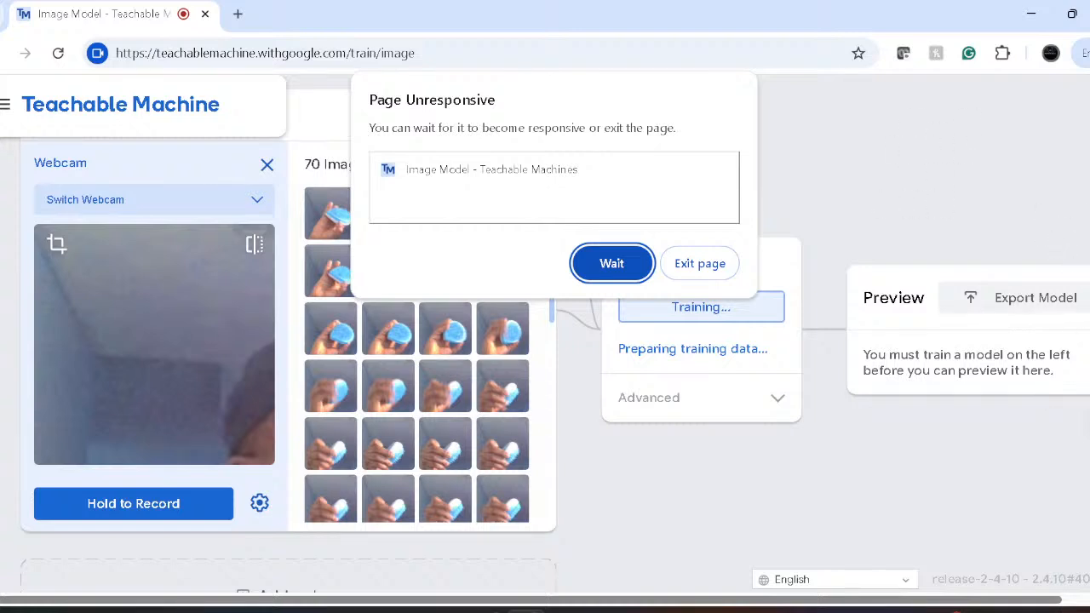
click(591, 280)
click(607, 264)
click(599, 268)
click(595, 264)
- Open a new Chrome tab and close the frozen Teachable Machine tab
click(238, 14)
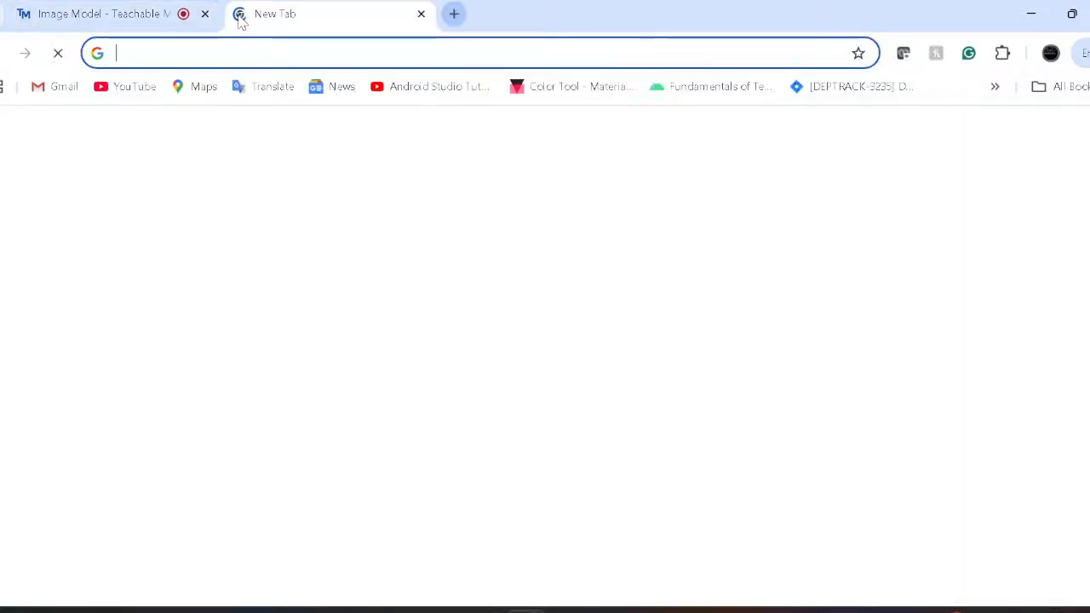
text(tec)
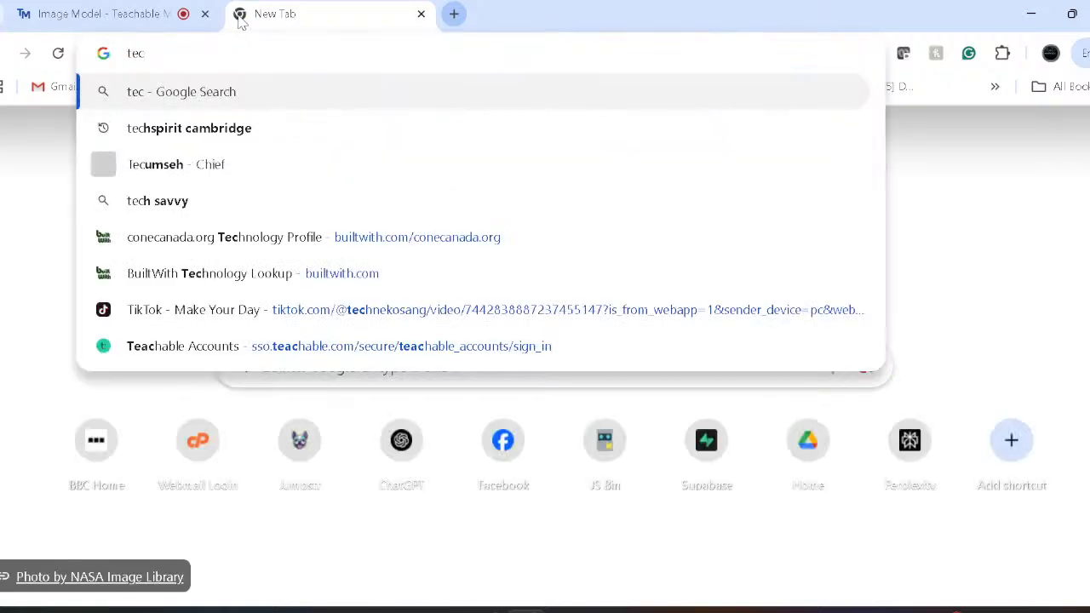
key(BackSpace)
text(ac)
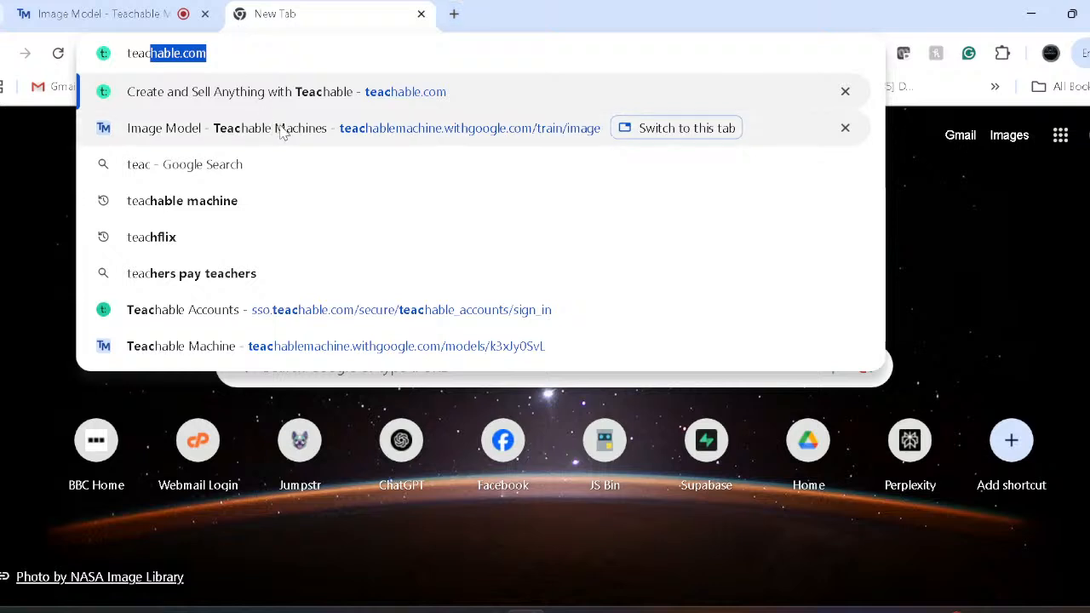
click(209, 15)
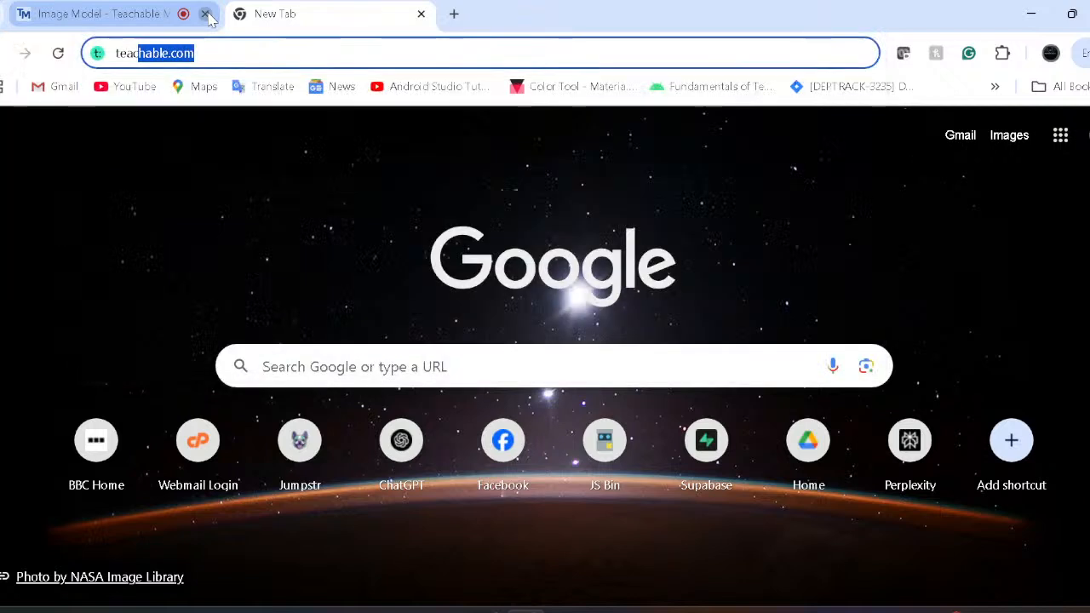
click(207, 15)
- Enter 'teachablem' in the address bar to reload the Teachable Machine image project
click(225, 53)
text(teacj)
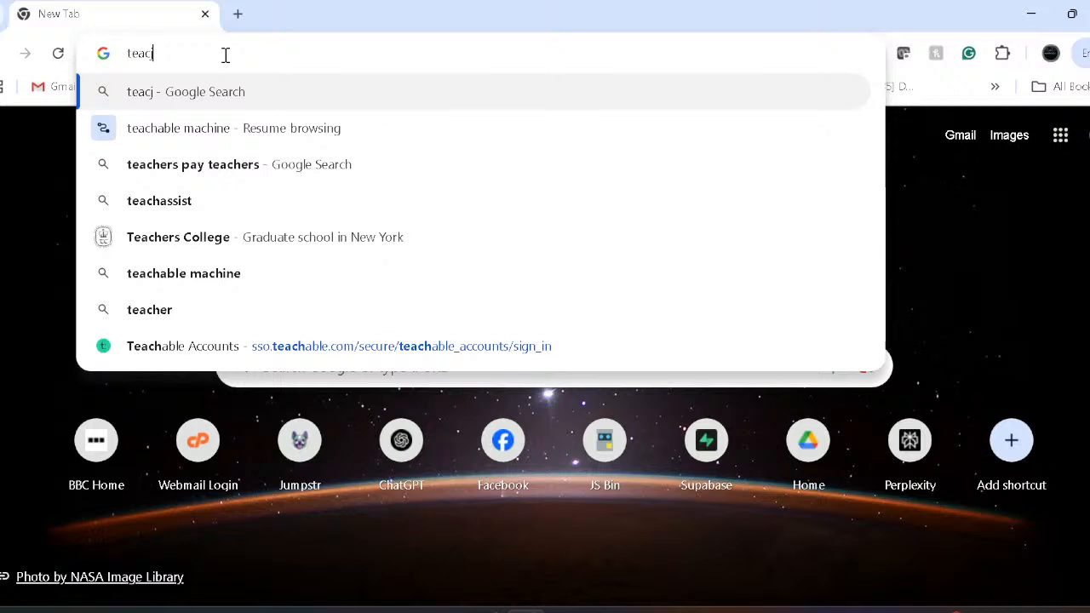
key(BackSpace)
text(j)
key(BackSpace)
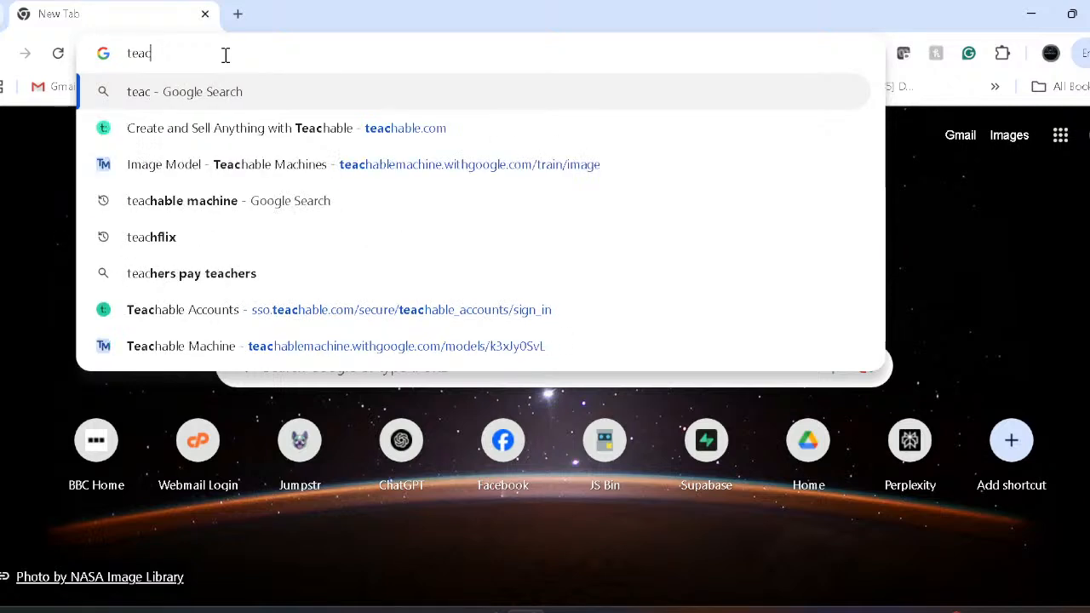
text(hablemachine.withgoogle.com/train/image)
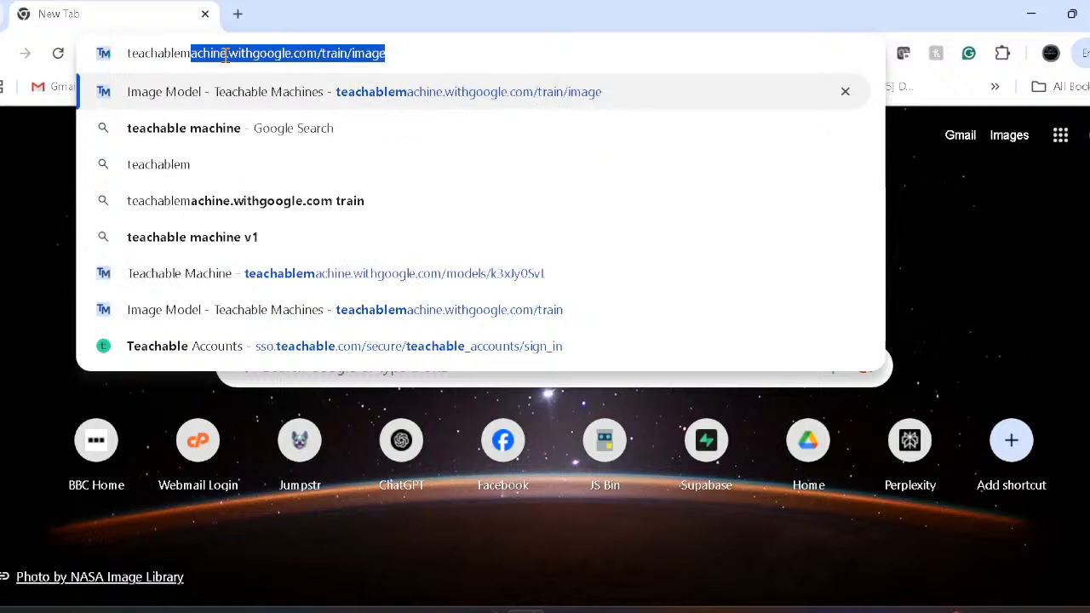
key(Return)
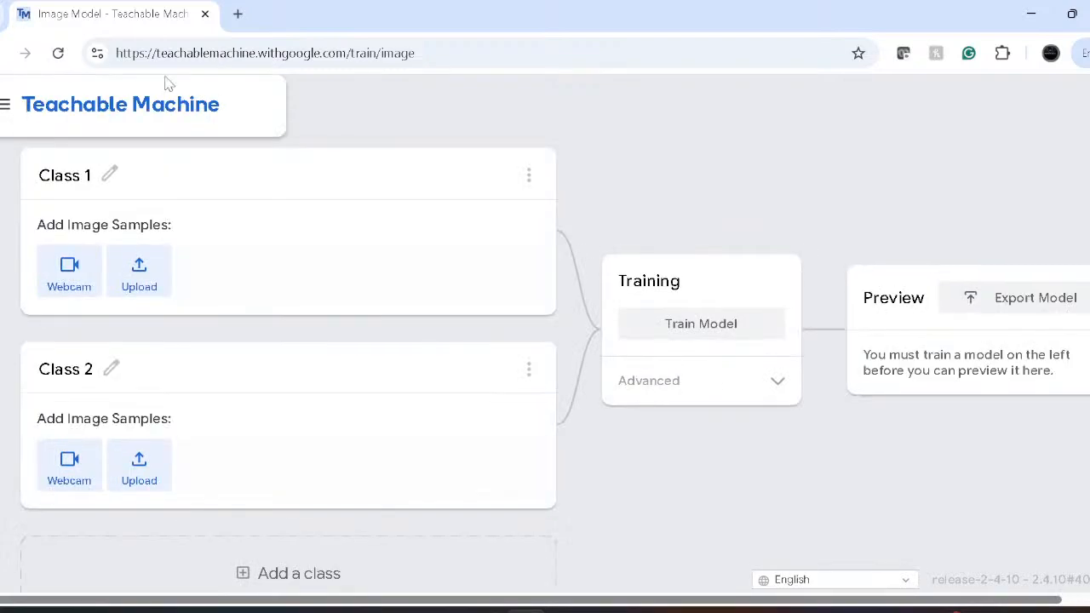
- Turn on Class 1's webcam and retype its name as 'Person'
click(80, 284)
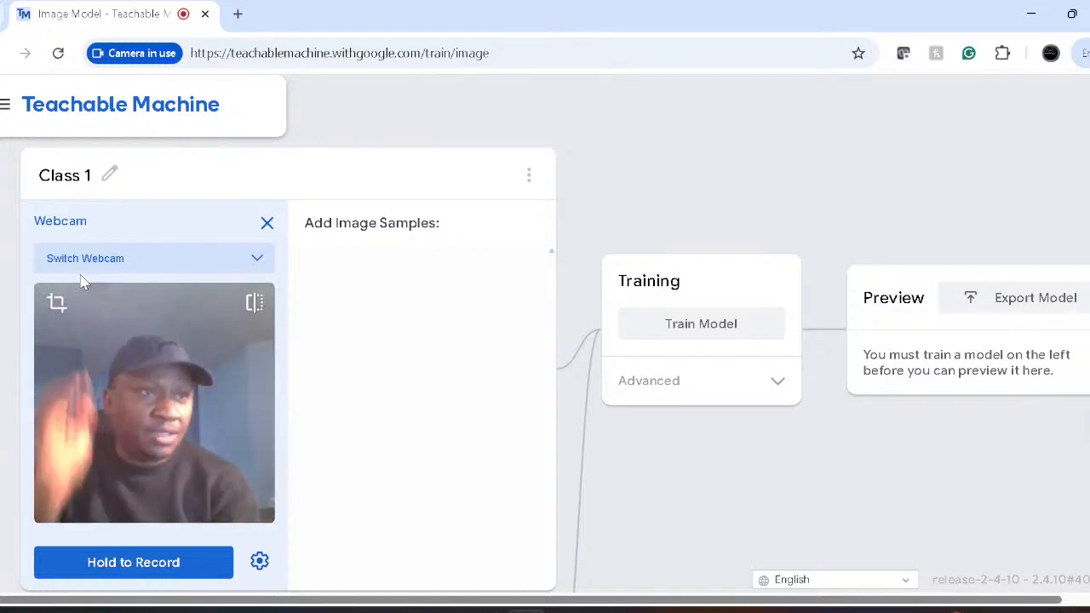
click(68, 176)
text([er)
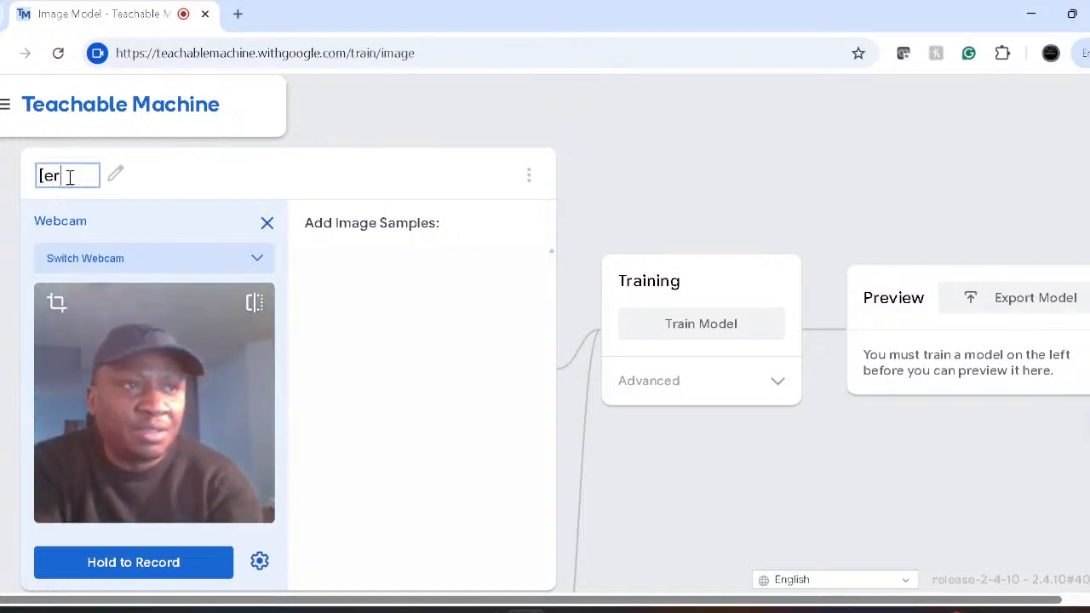
key(BackSpace)
key(BackSpace)
key(BackSpace)
text([[erspm)
key(BackSpace)
key(BackSpace)
key(BackSpace)
key(BackSpace)
key(BackSpace)
key(BackSpace)
key(BackSpace)
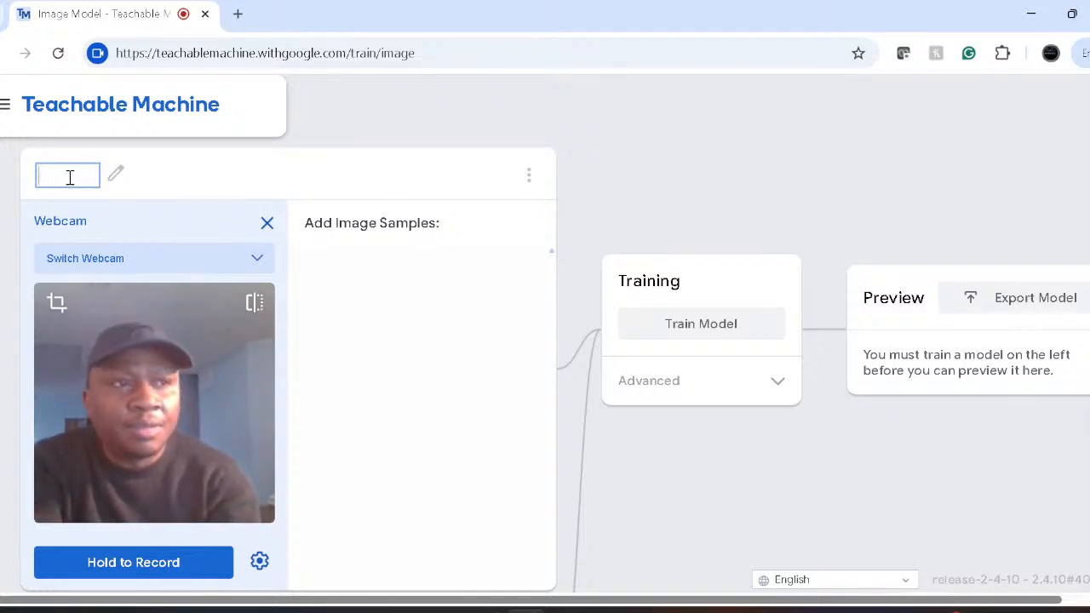
text(Per)
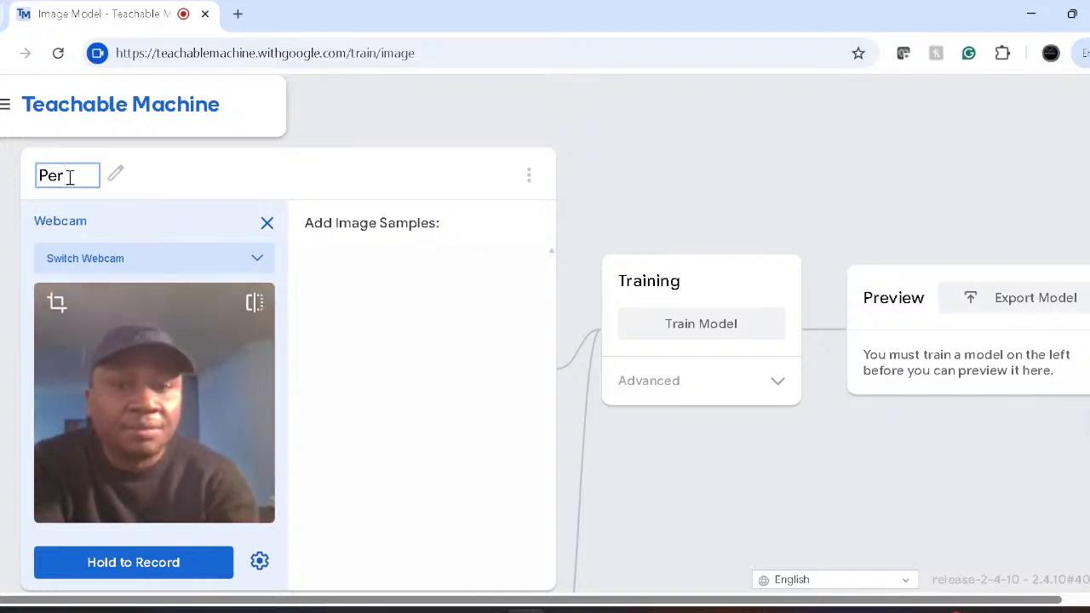
text(son)
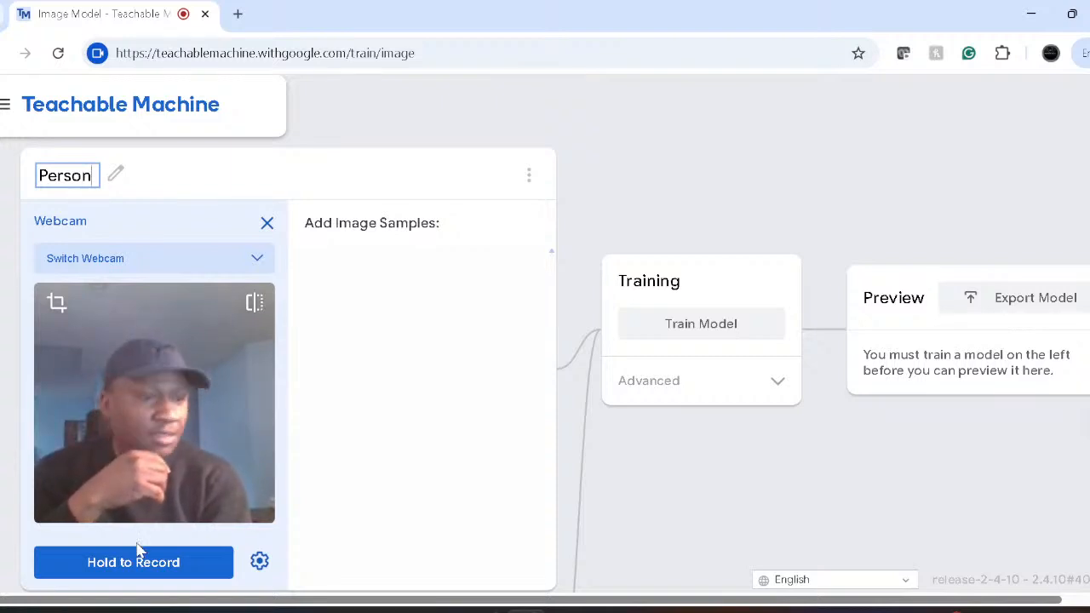
- Record 28 webcam image samples of the person into the Person class
drag(114, 574, 117, 575)
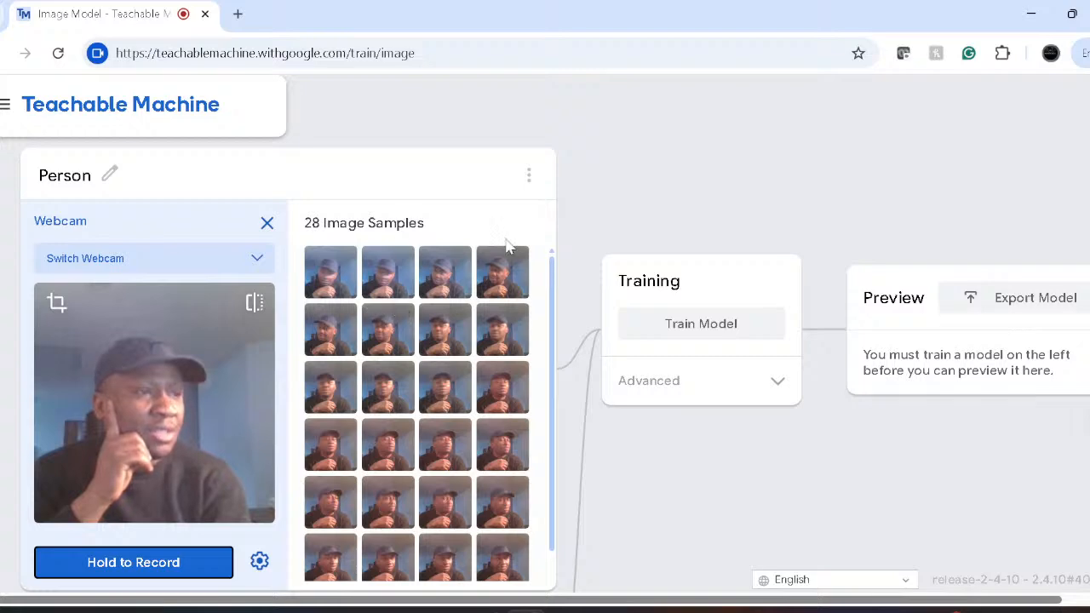
scroll(638, 560, down, 3)
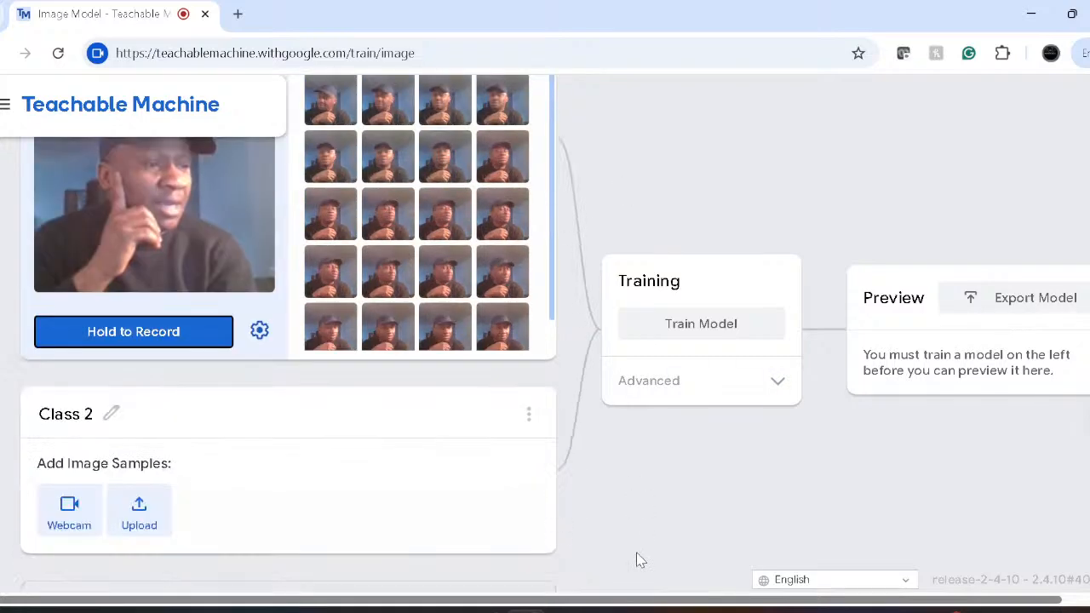
- Rename Class 2 to 'Object', correcting the mistyped letters
click(64, 388)
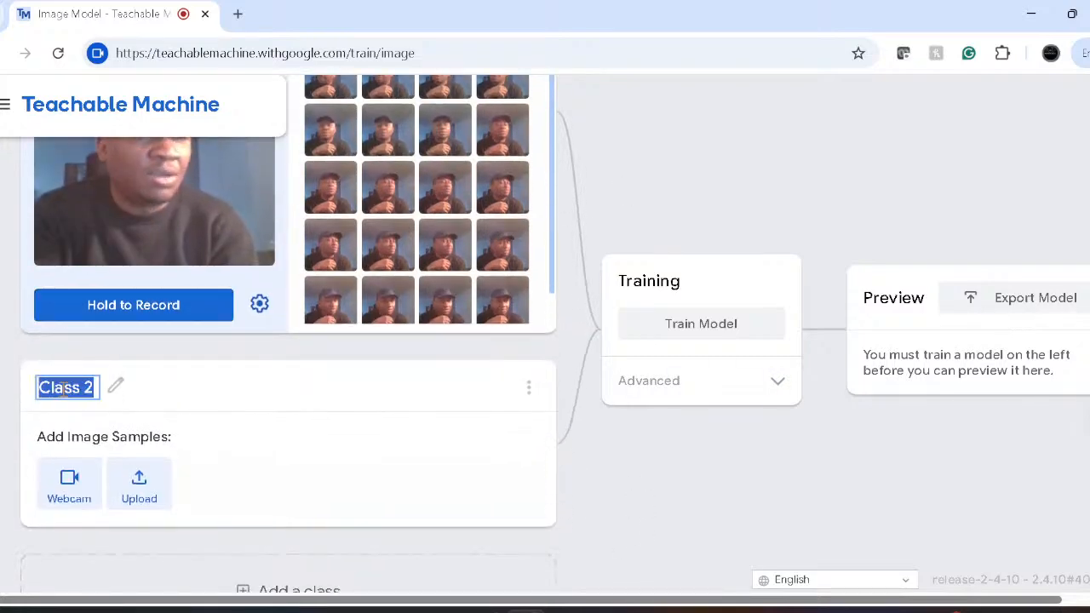
text(T)
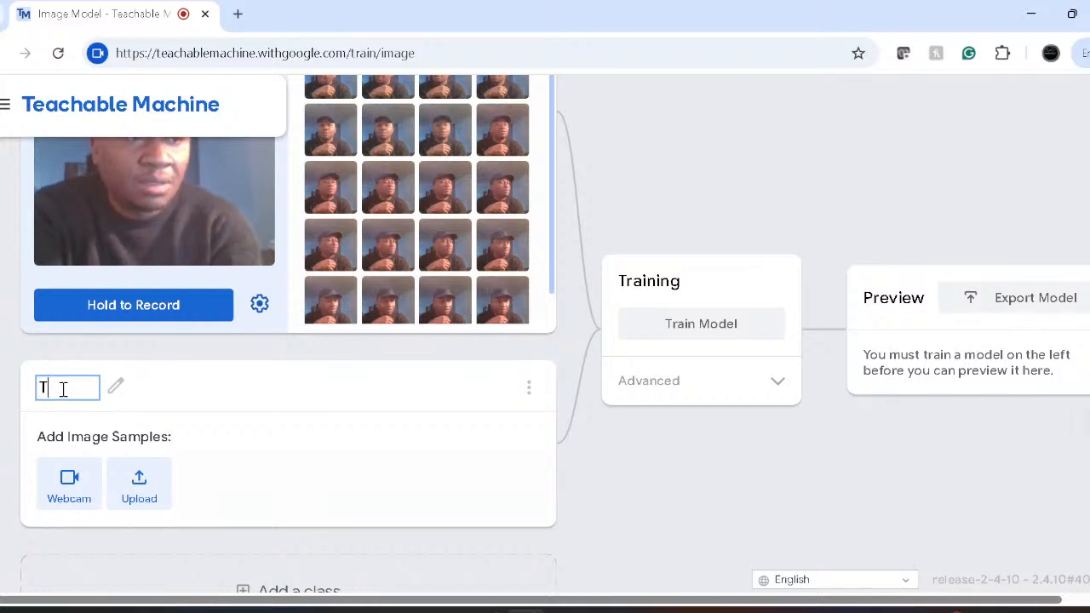
key(BackSpace)
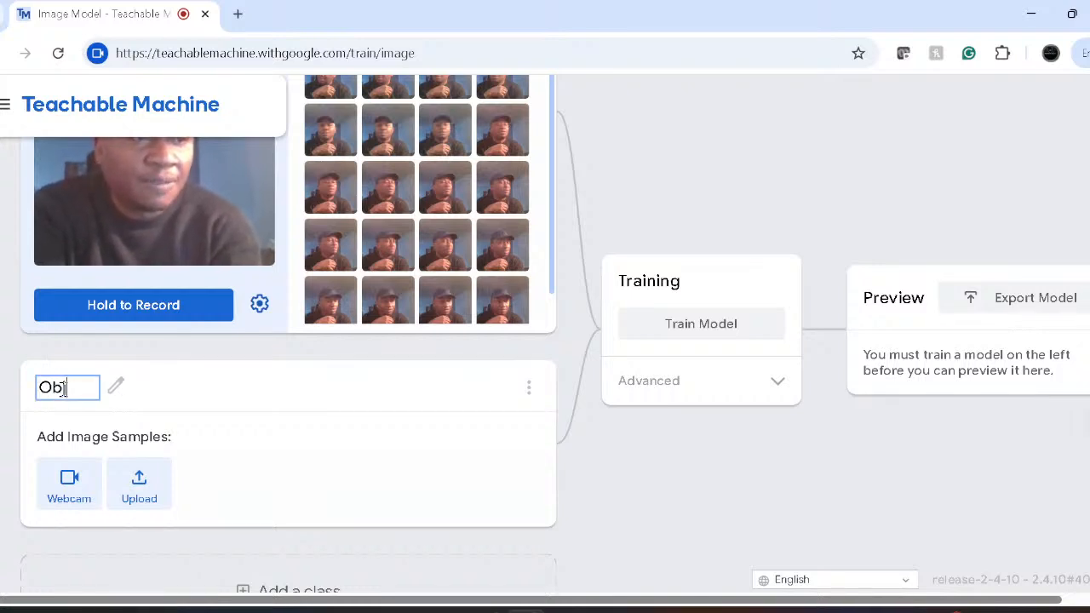
text(Obkec)
key(BackSpace)
key(BackSpace)
key(BackSpace)
text(ject)
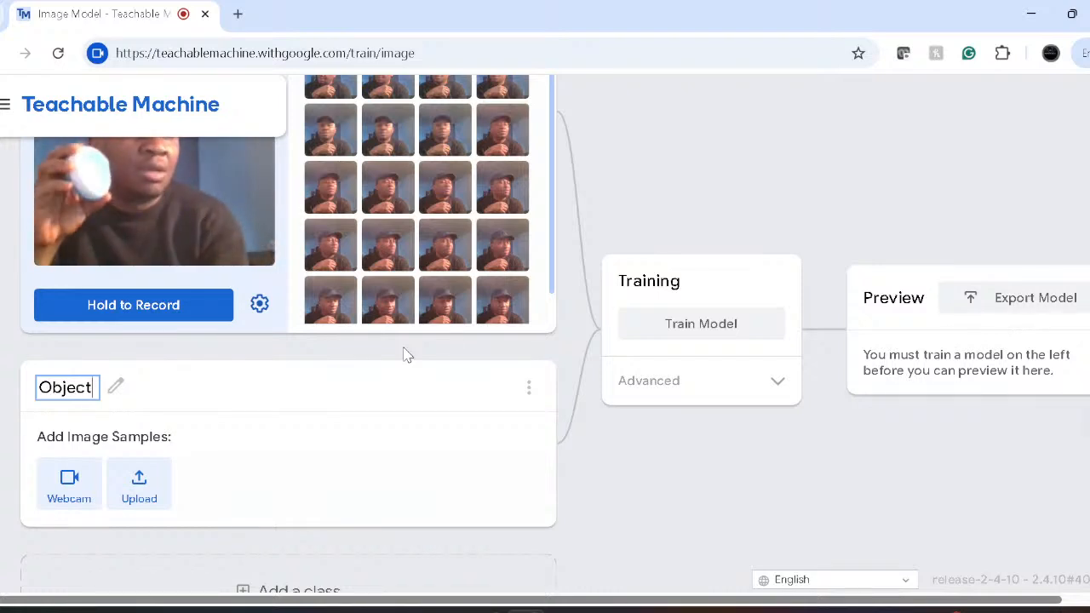
scroll(590, 316, up, 2)
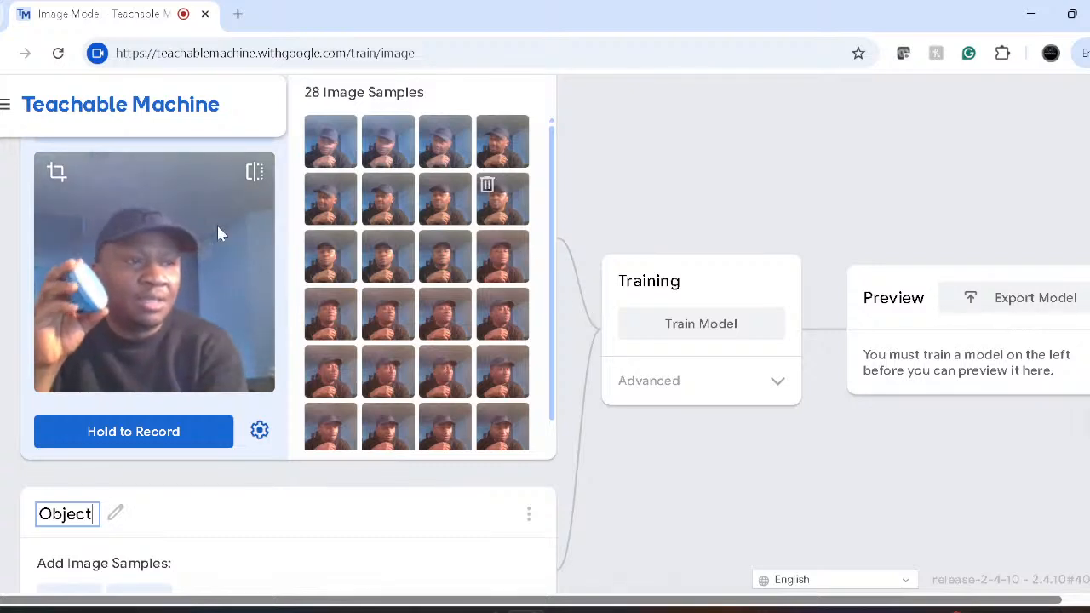
- Crop the webcam view to a small square positioned over the held ball
click(56, 174)
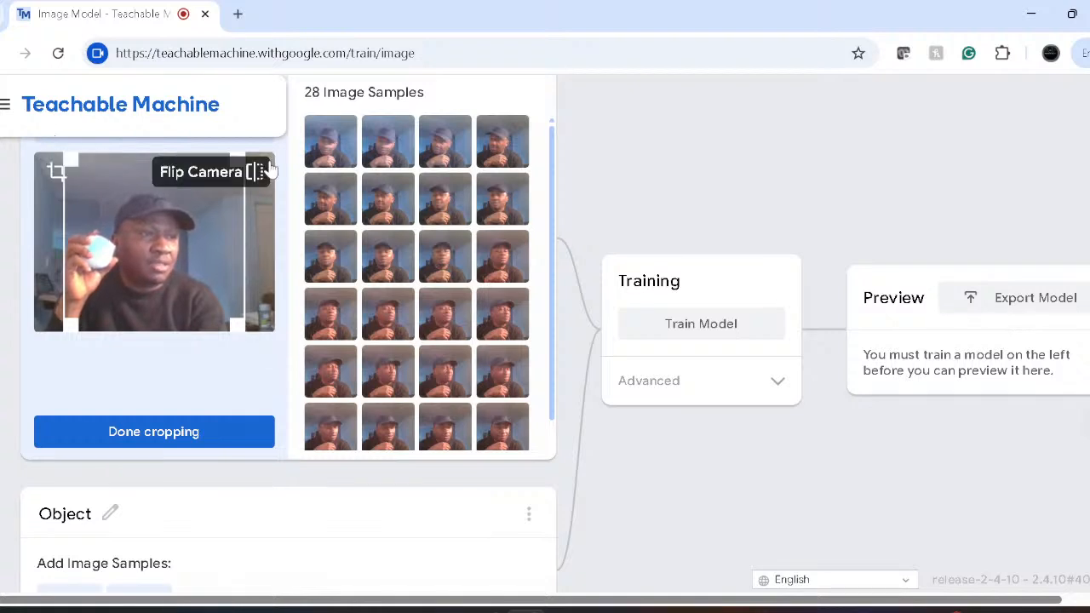
click(71, 164)
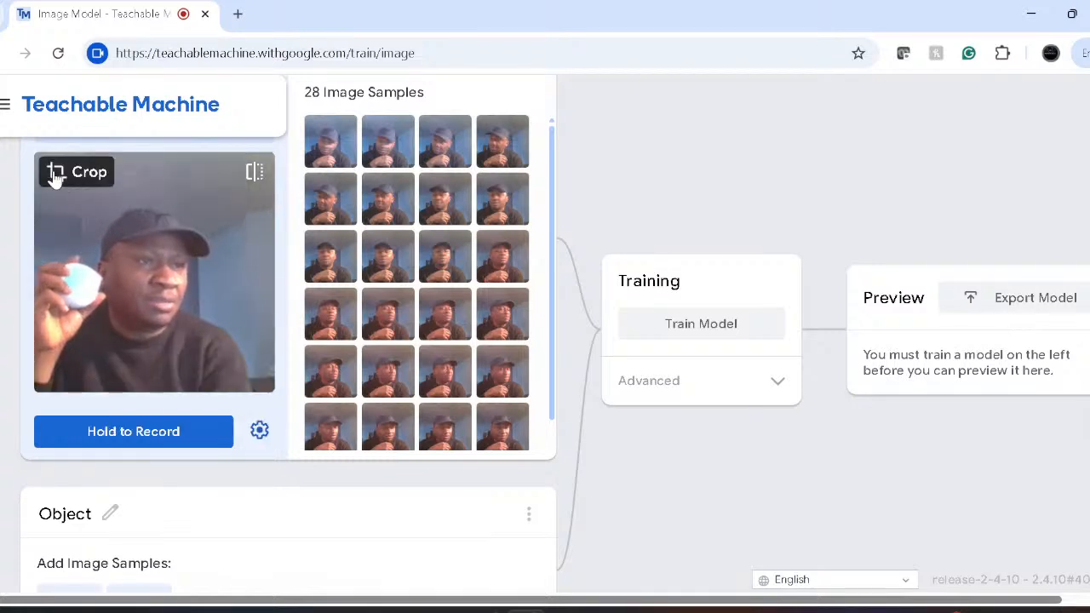
click(55, 174)
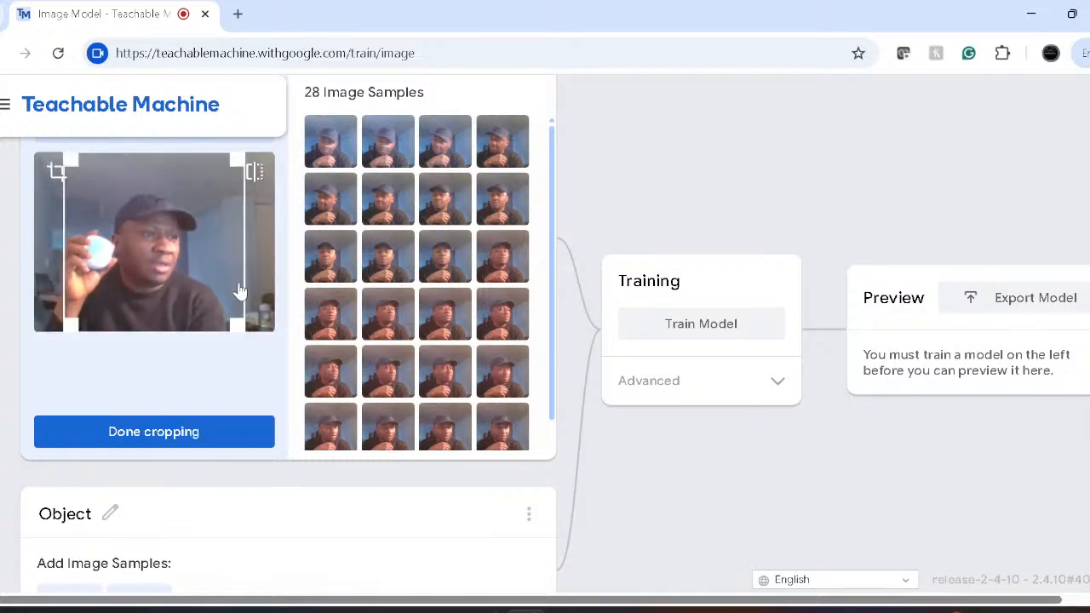
drag(237, 327, 68, 248)
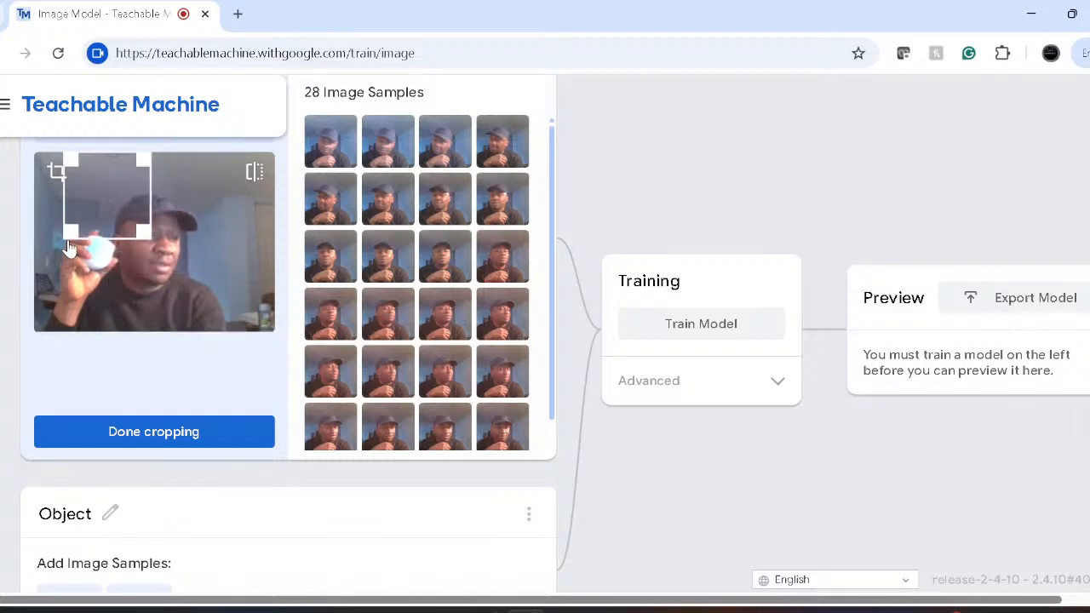
drag(103, 192, 70, 189)
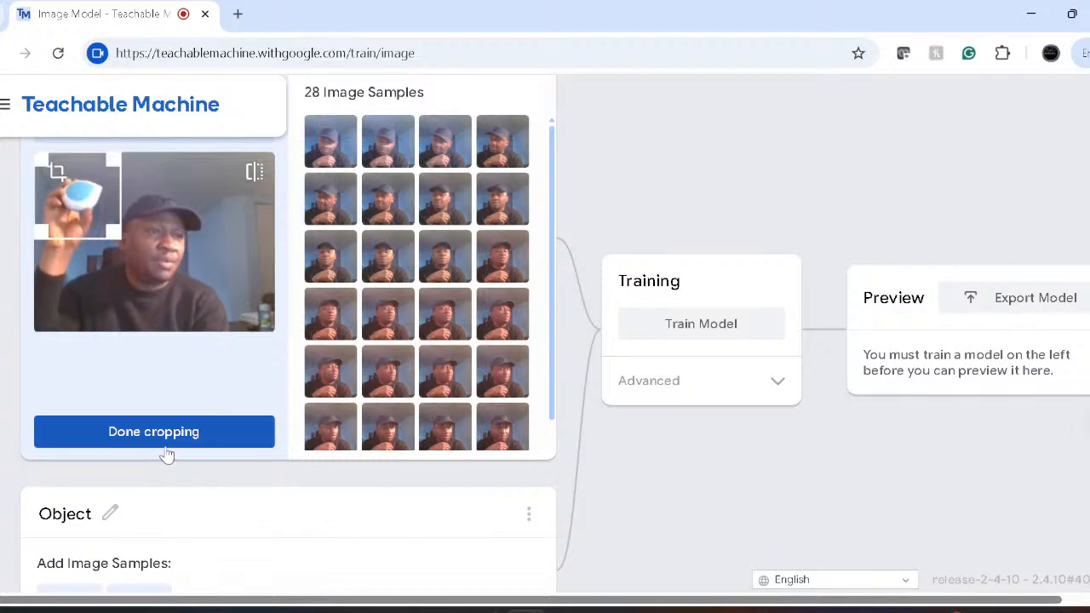
drag(82, 201, 78, 240)
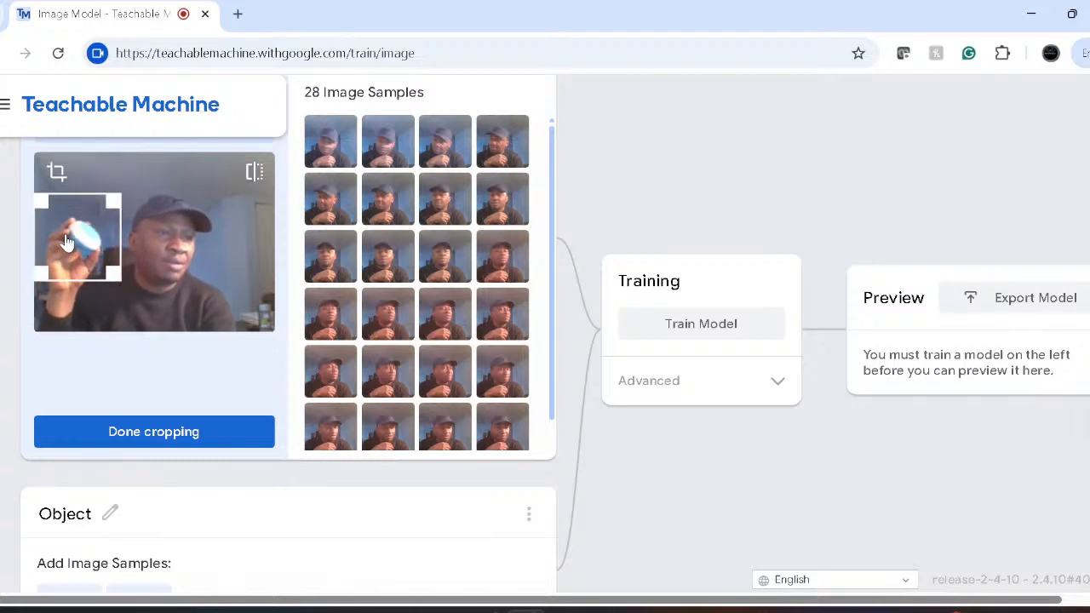
click(168, 438)
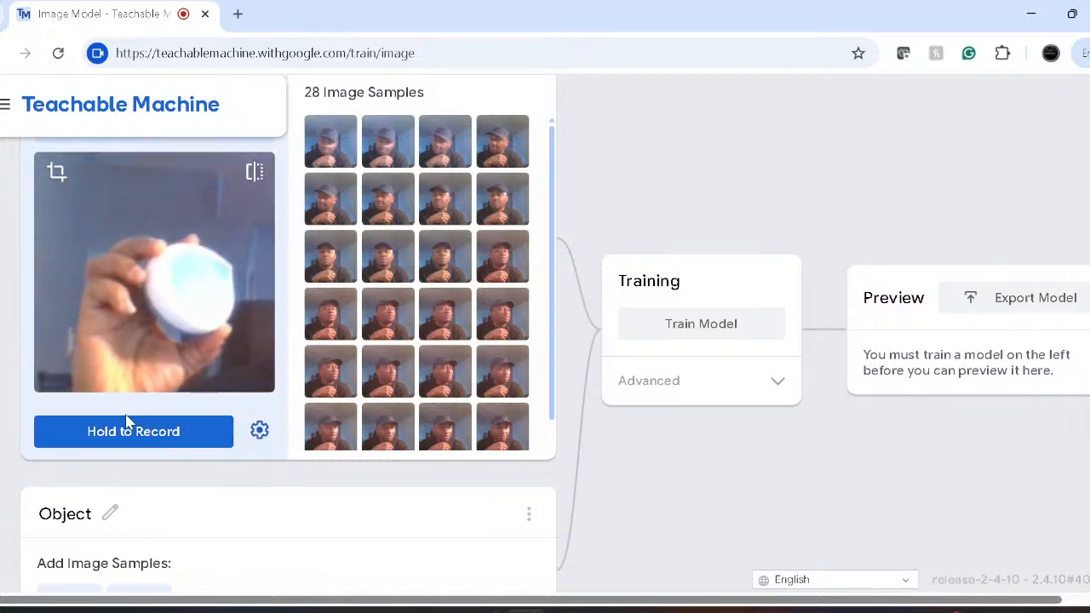
- Record webcam samples of the held ball into the Person class
drag(127, 424, 127, 425)
scroll(441, 424, down, 3)
scroll(441, 423, down, 5)
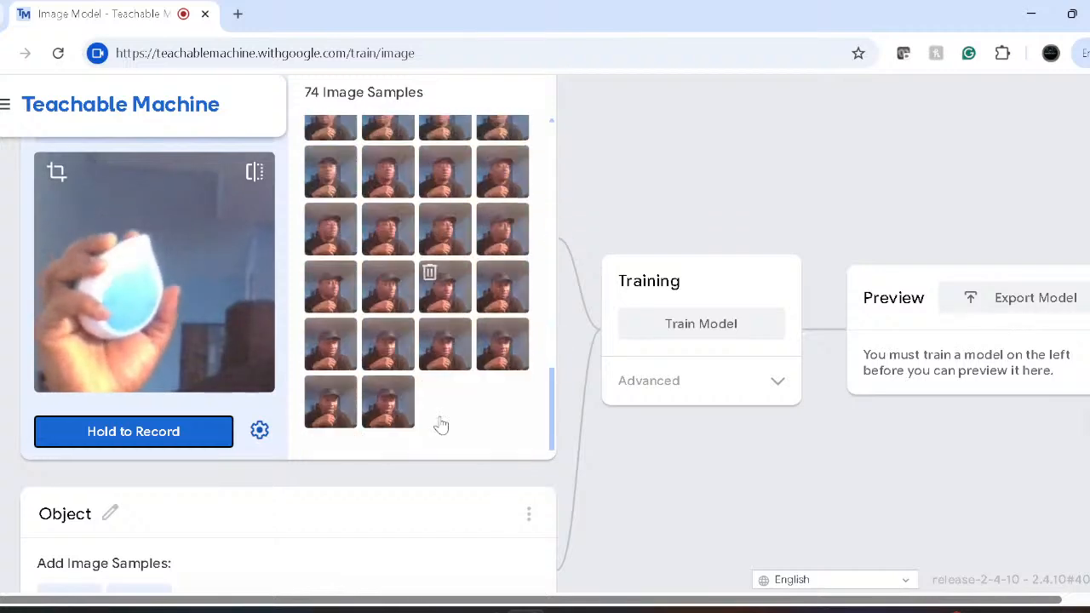
scroll(440, 423, up, 5)
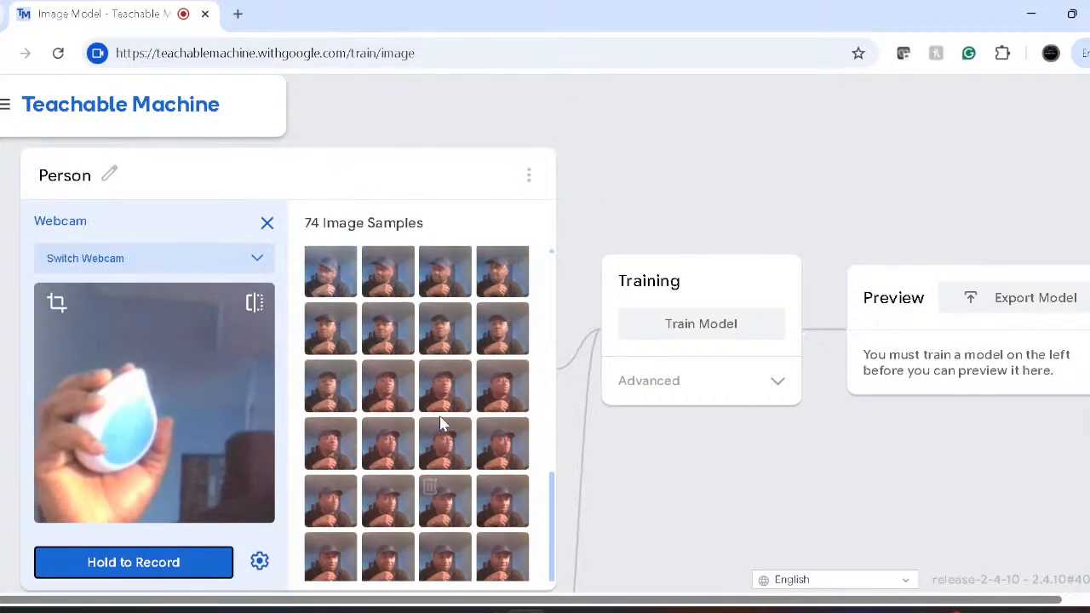
scroll(441, 423, down, 4)
scroll(441, 423, down, 1)
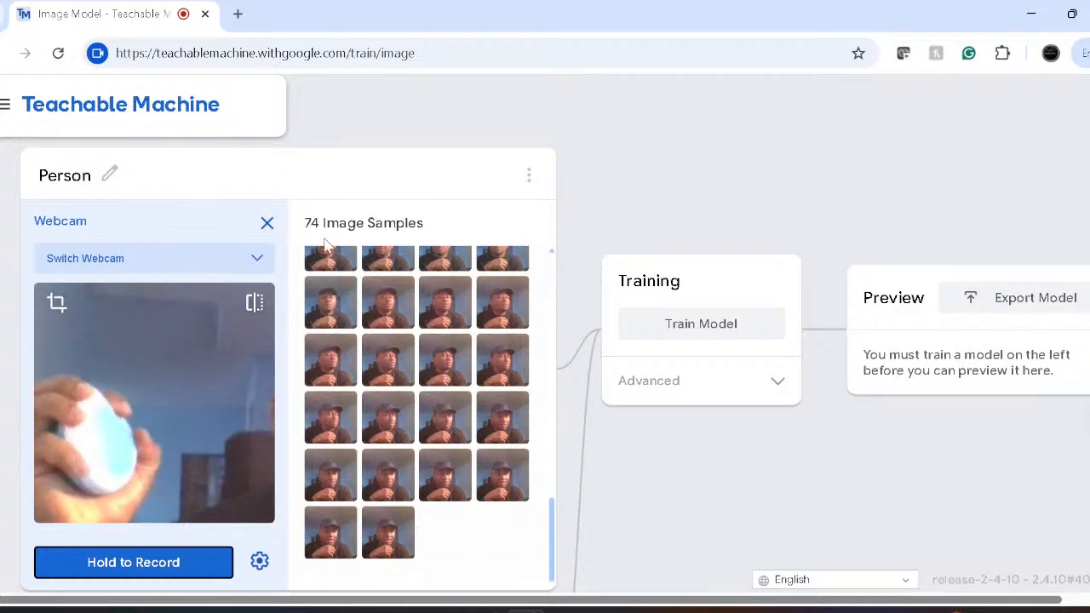
- Clear all 74 samples from the Person class and reopen its webcam capture
click(268, 224)
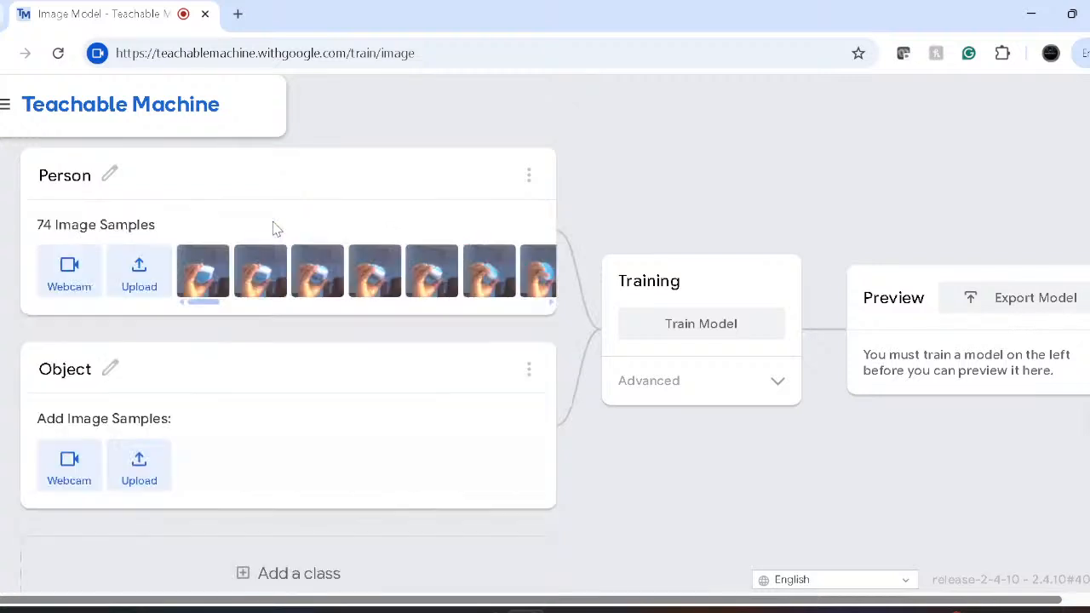
click(529, 179)
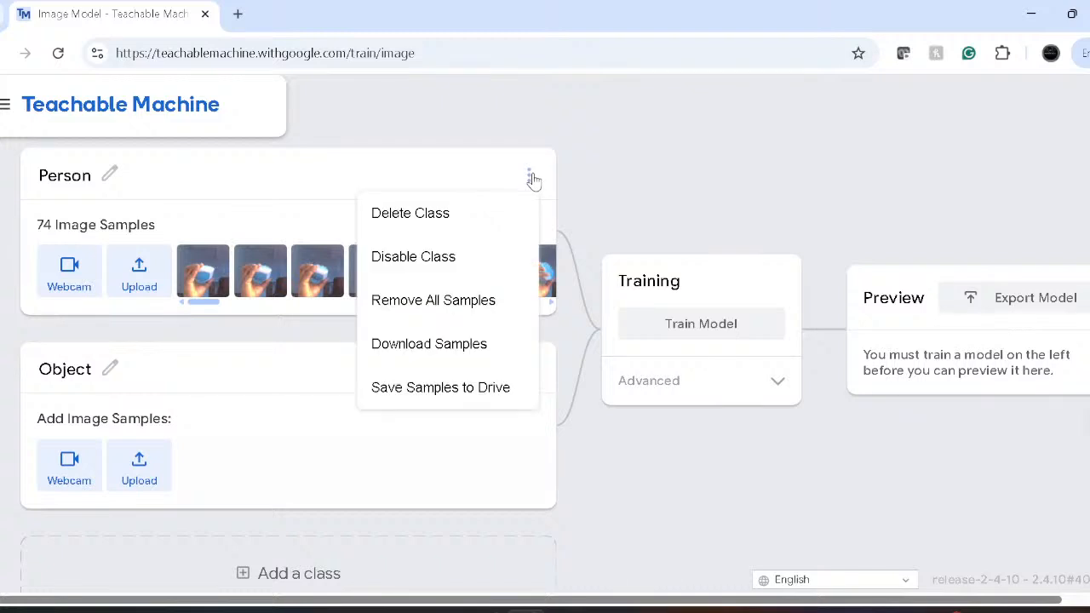
click(436, 300)
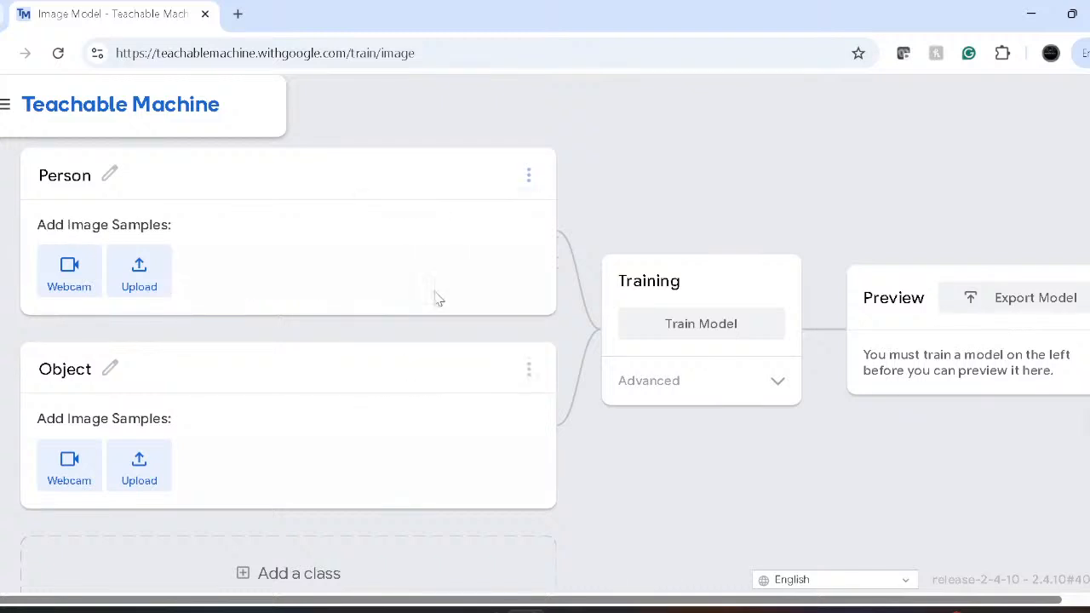
click(69, 270)
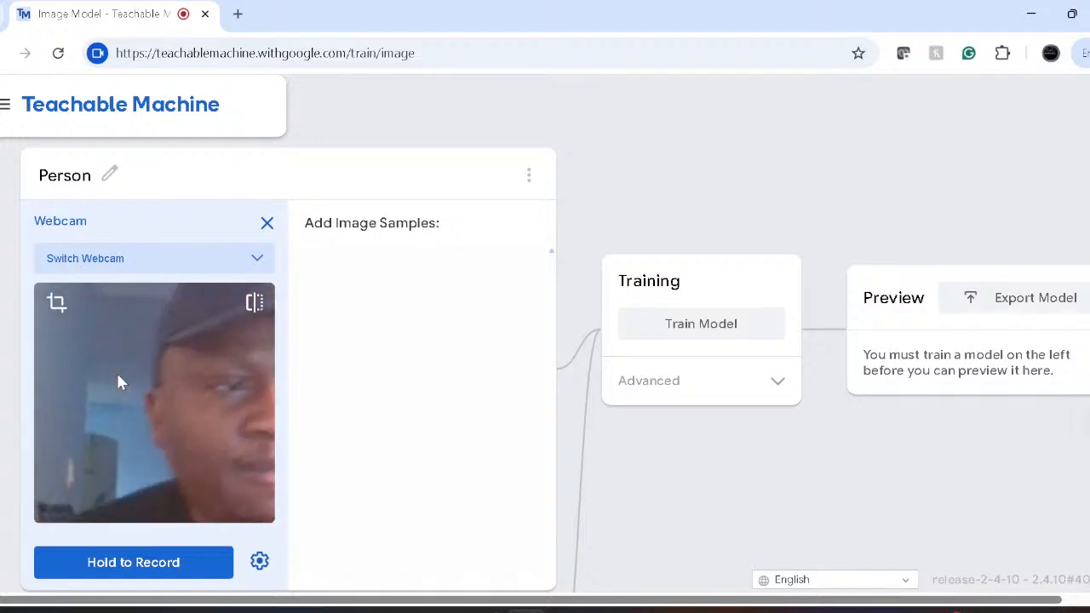
- Re-crop the webcam around the face and record 30 new samples into Person
click(68, 304)
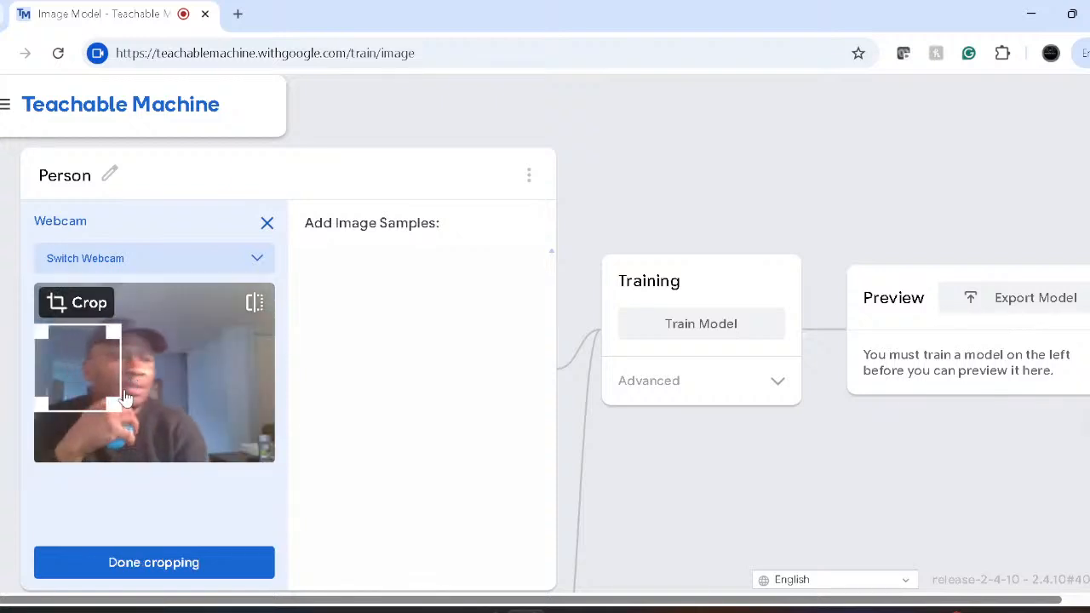
drag(112, 409, 170, 462)
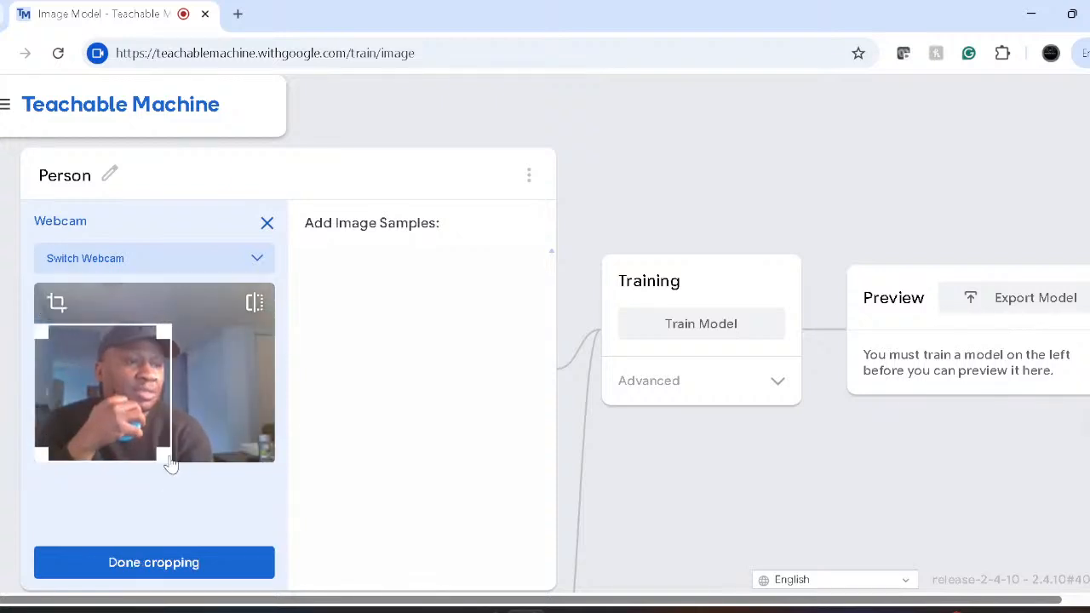
drag(168, 334, 176, 315)
drag(154, 357, 187, 344)
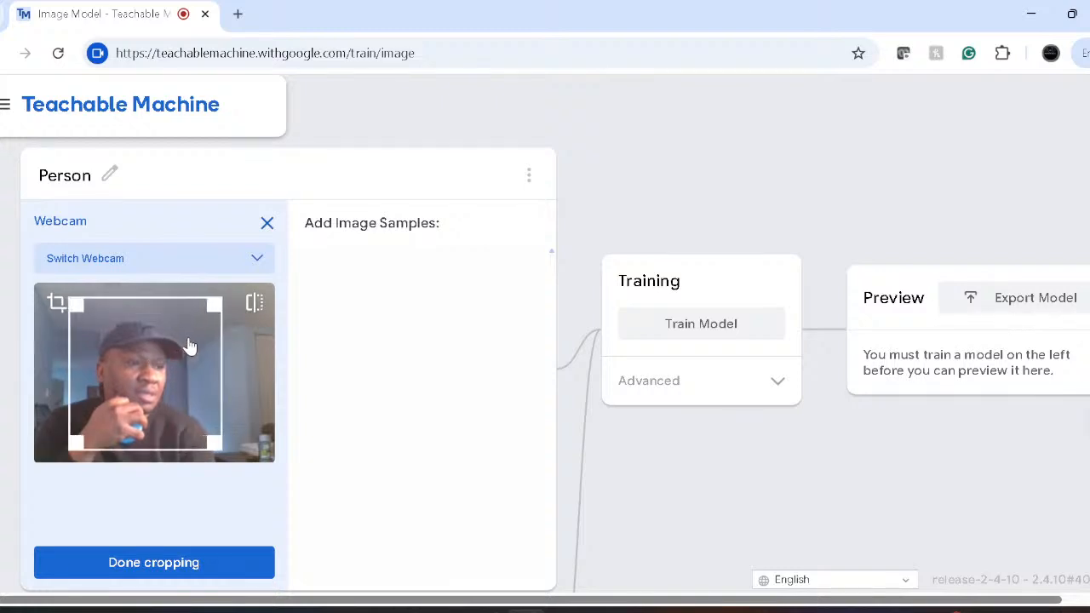
click(158, 565)
drag(142, 572, 139, 558)
scroll(269, 398, down, 4)
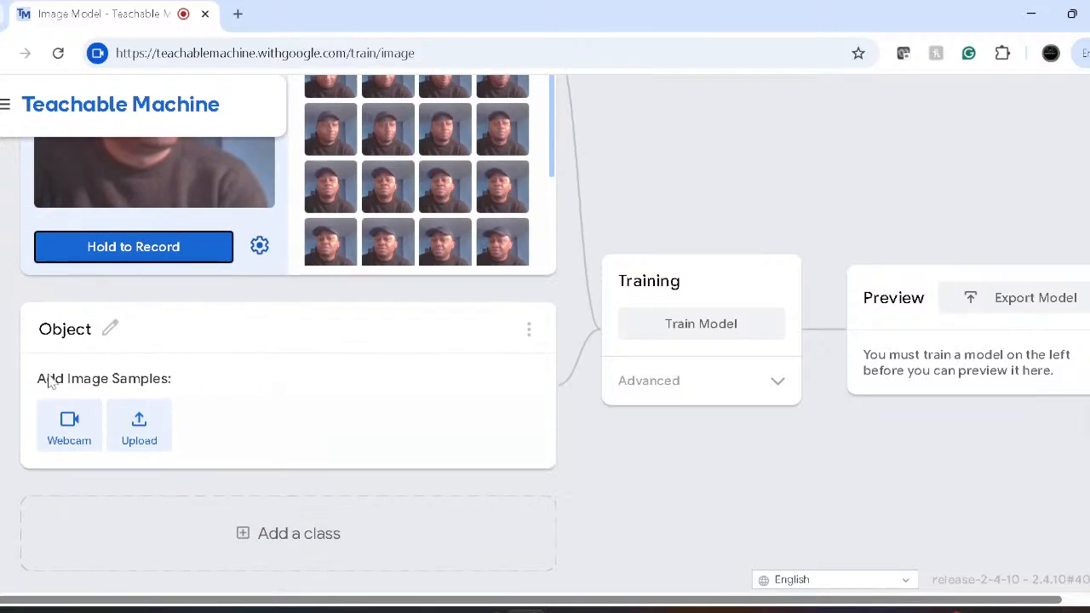
- Open the Object class's webcam and crop it to a small square around the blue object
click(83, 419)
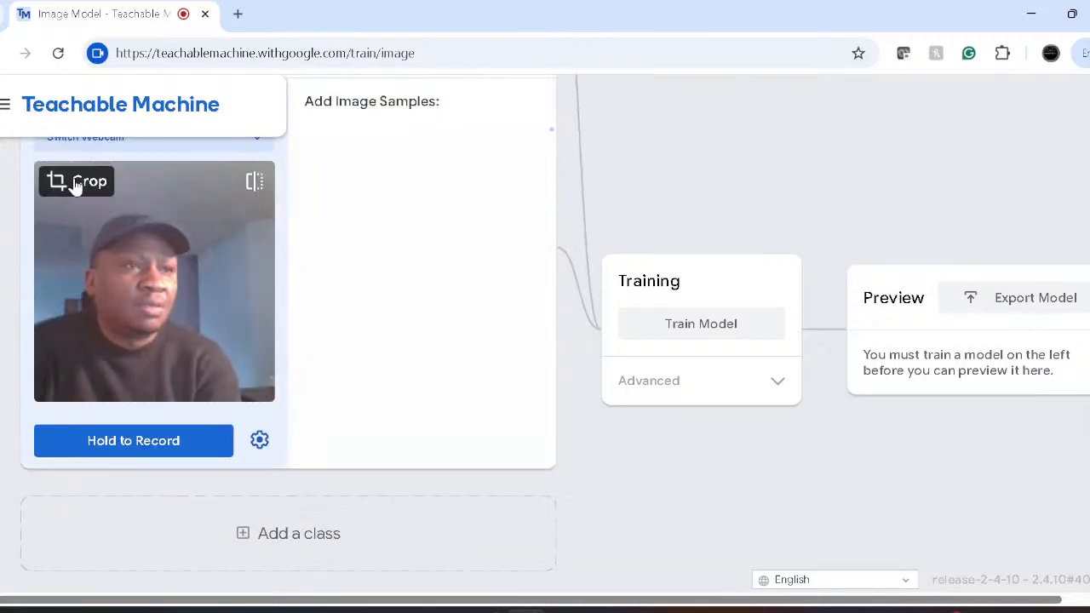
click(76, 183)
drag(242, 345, 202, 366)
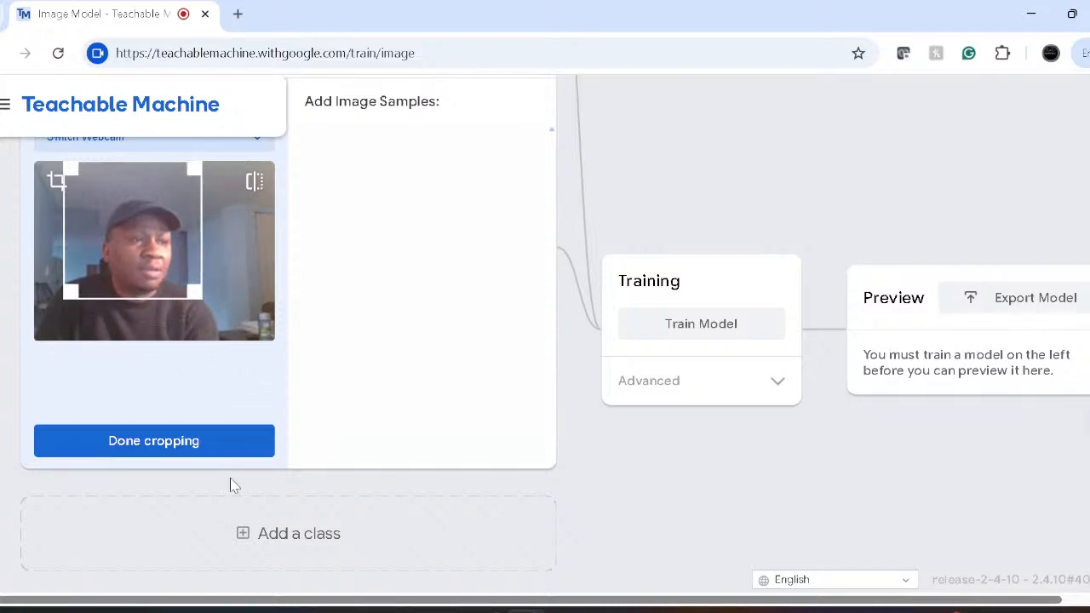
drag(195, 173, 61, 225)
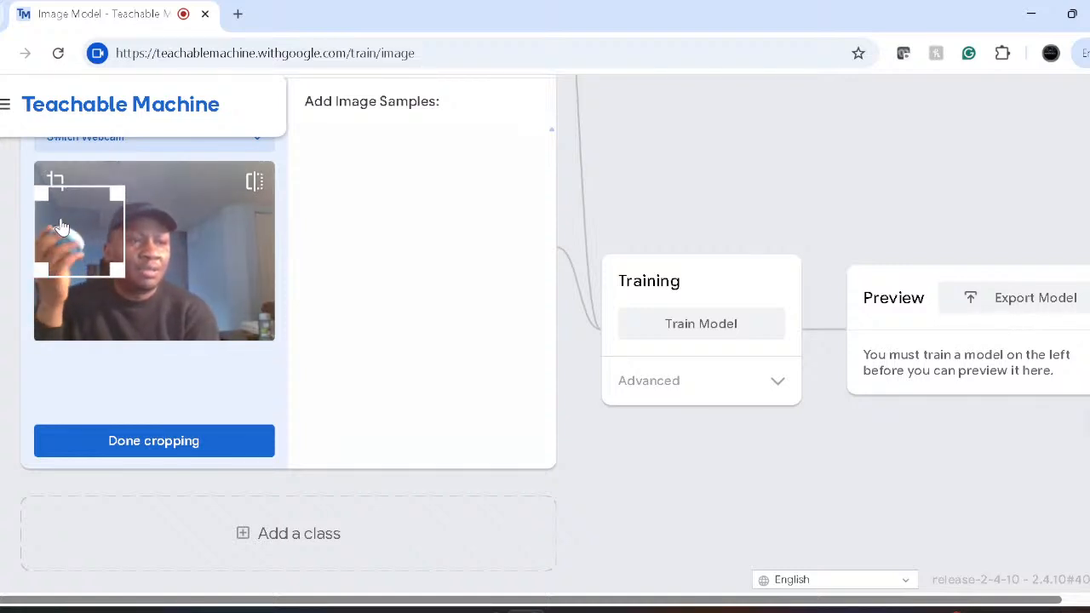
drag(65, 209, 67, 225)
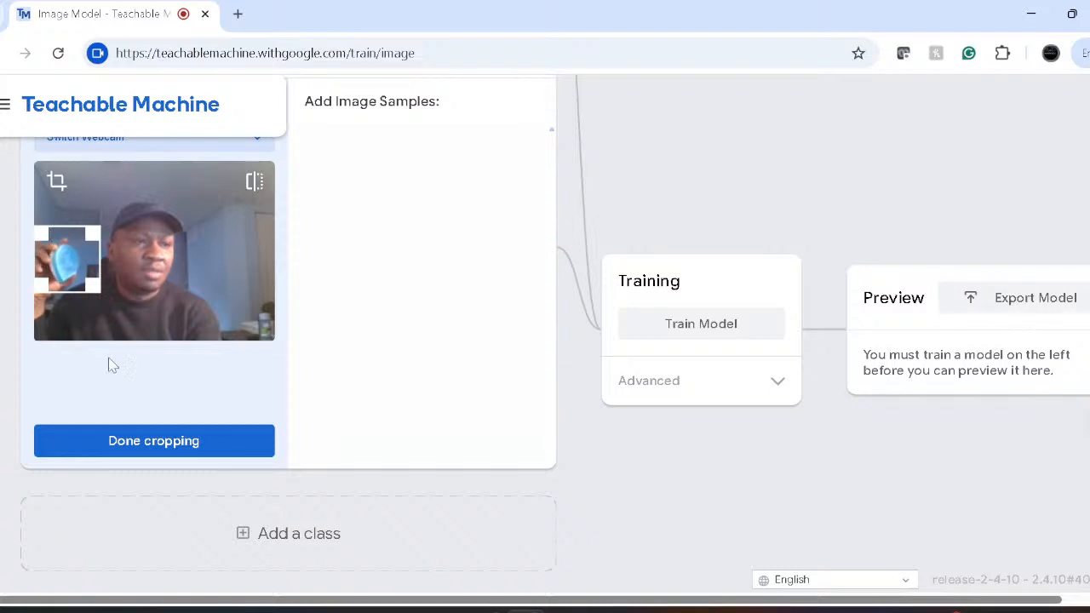
click(136, 449)
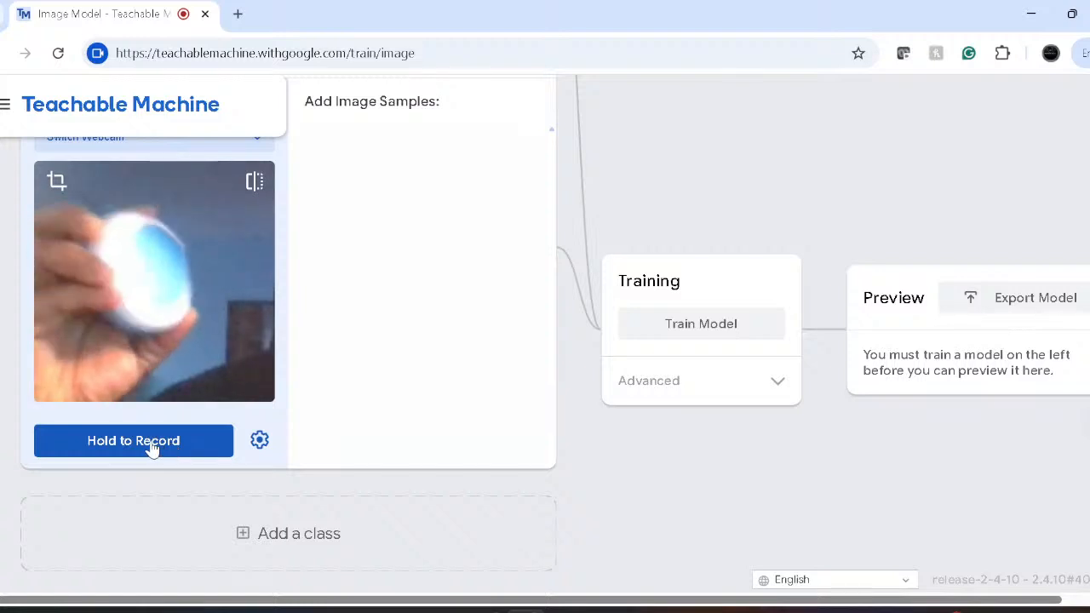
- Record 44 webcam samples of the handheld blue object into the Object class
drag(152, 449, 152, 449)
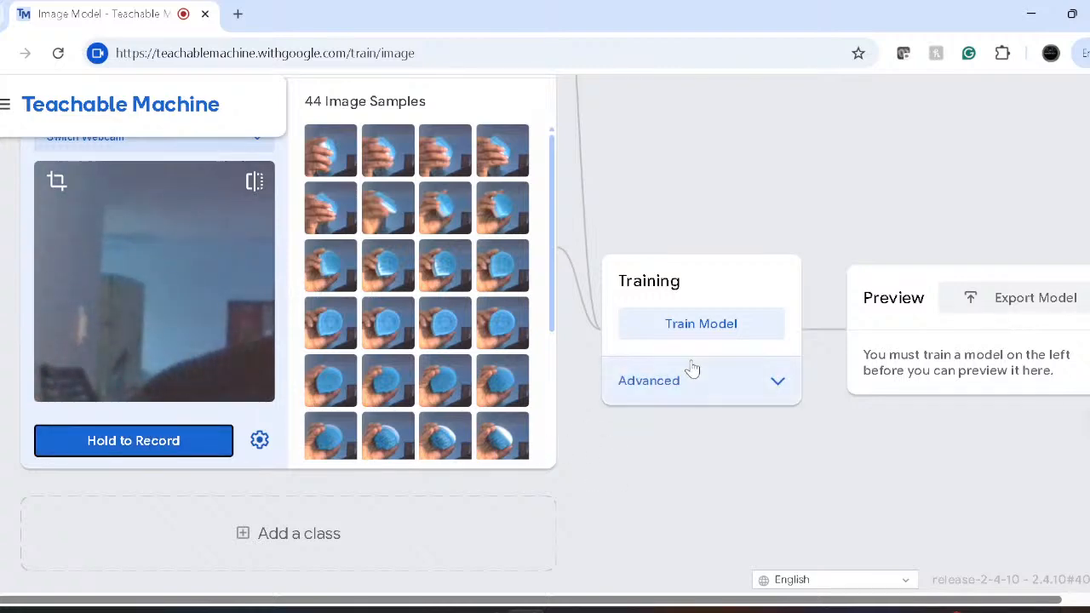
- Start training the image model with Train Model
click(699, 334)
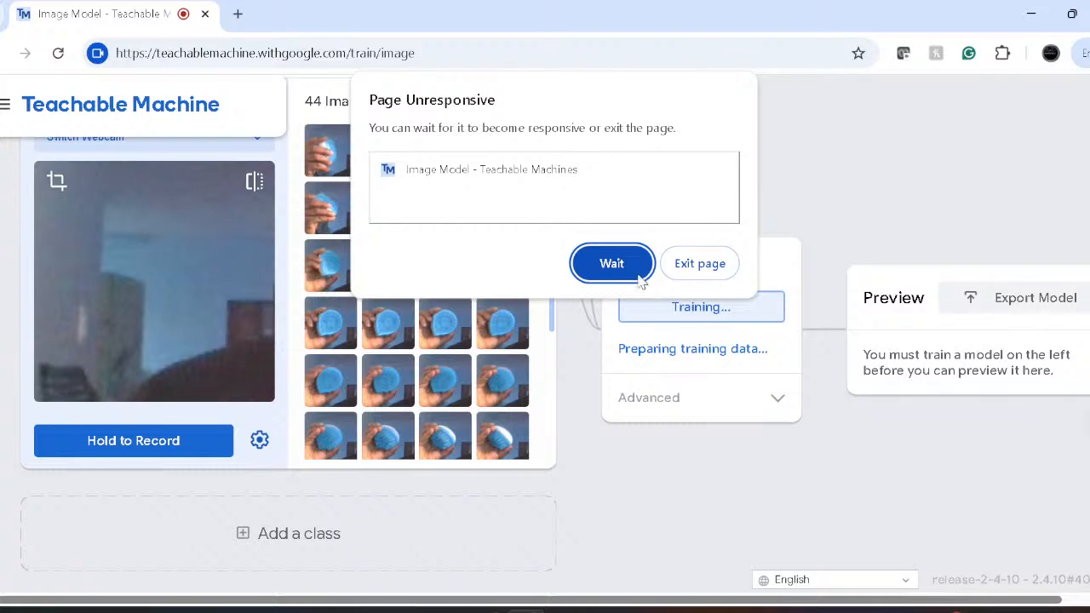
- Choose Wait twice on Chrome's Page Unresponsive prompt so training continues
click(617, 264)
click(624, 271)
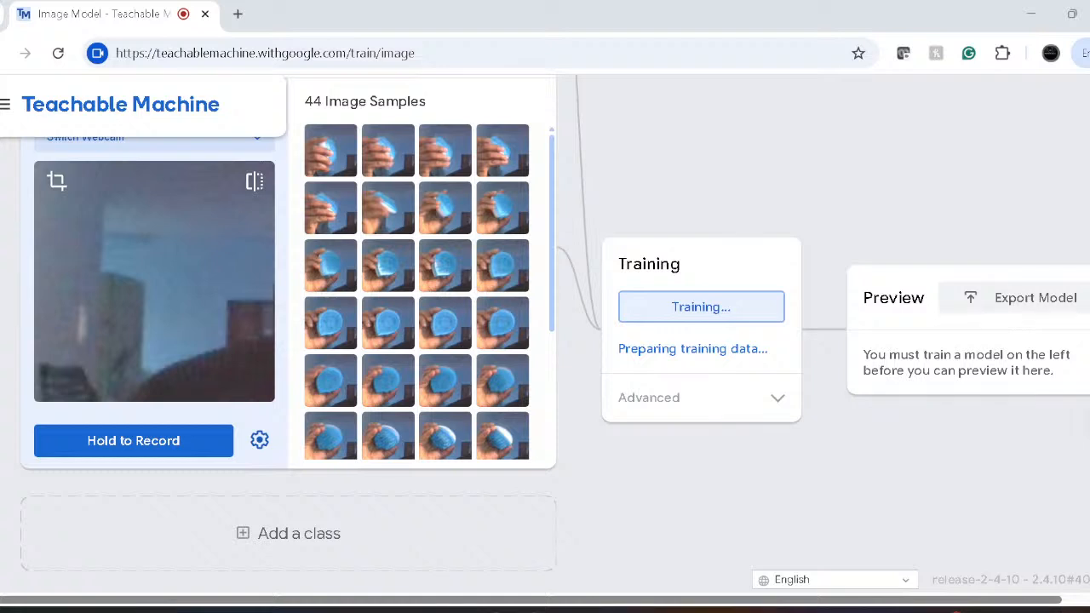
- Open a File Explorer window with Win+E and drag it to the bottom-left corner
key(super+e)
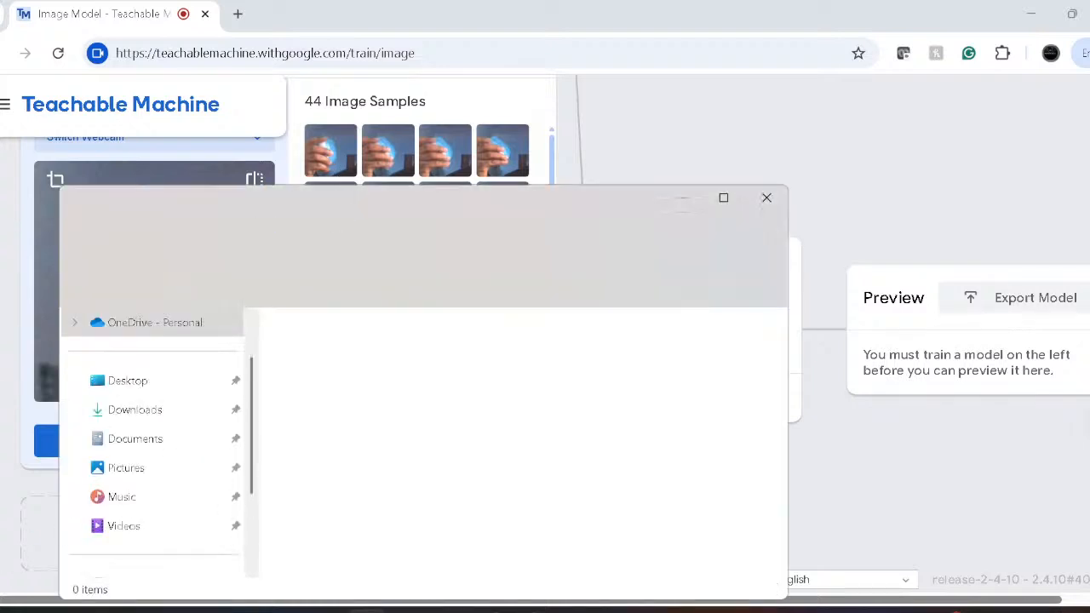
drag(611, 272, 14, 595)
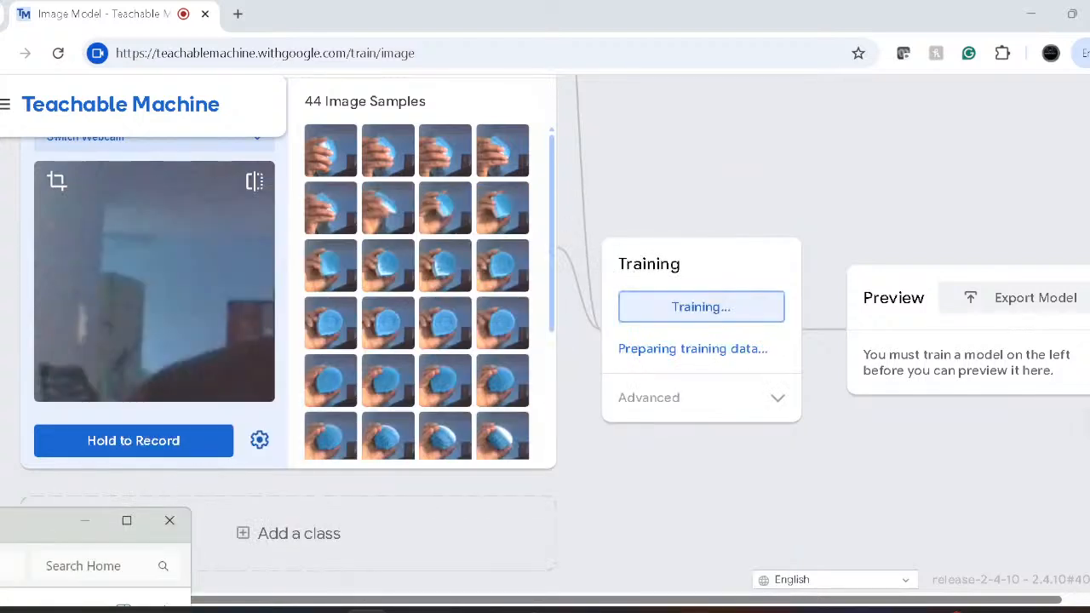
- Close File Explorer so training on the 35 Person and 44 Object samples runs in the open tab
key(alt+F4)
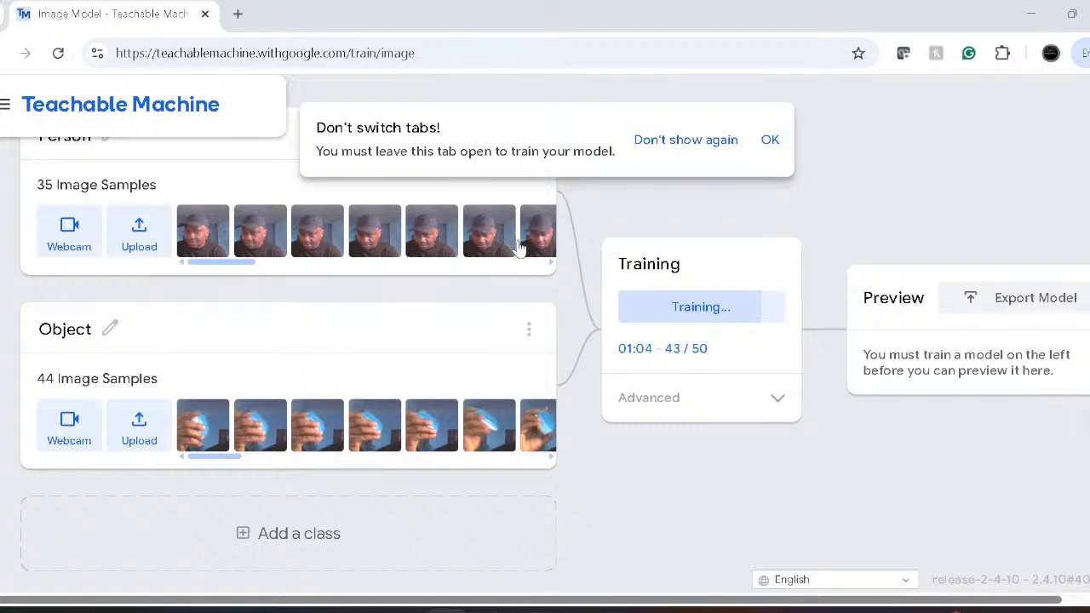
- Dismiss the 'Don't switch tabs!' warning and watch the preview classify the webcam as Person
click(773, 142)
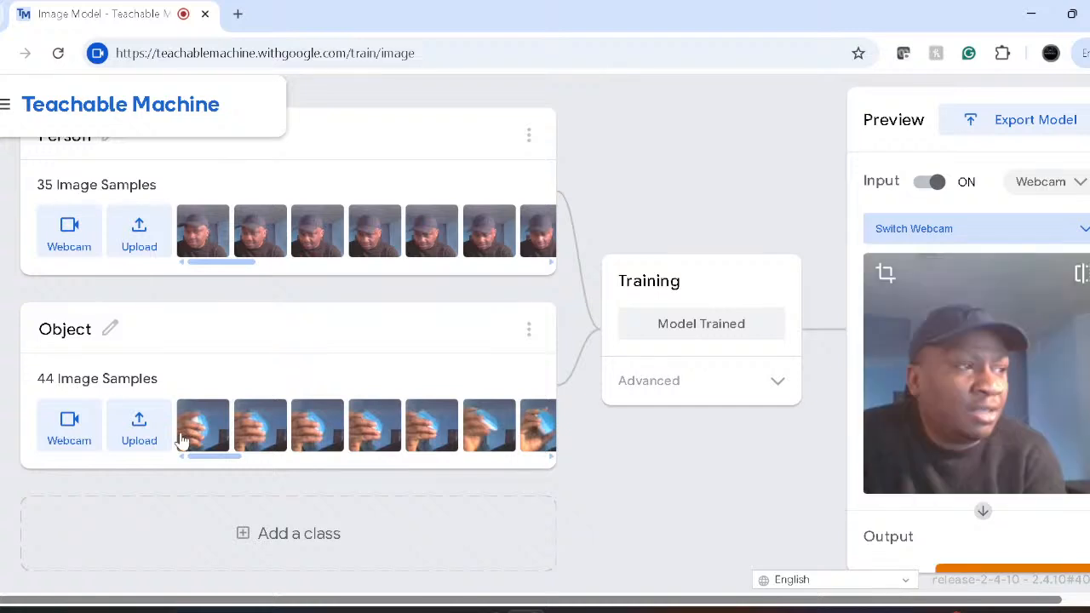
mouse_move(181, 439)
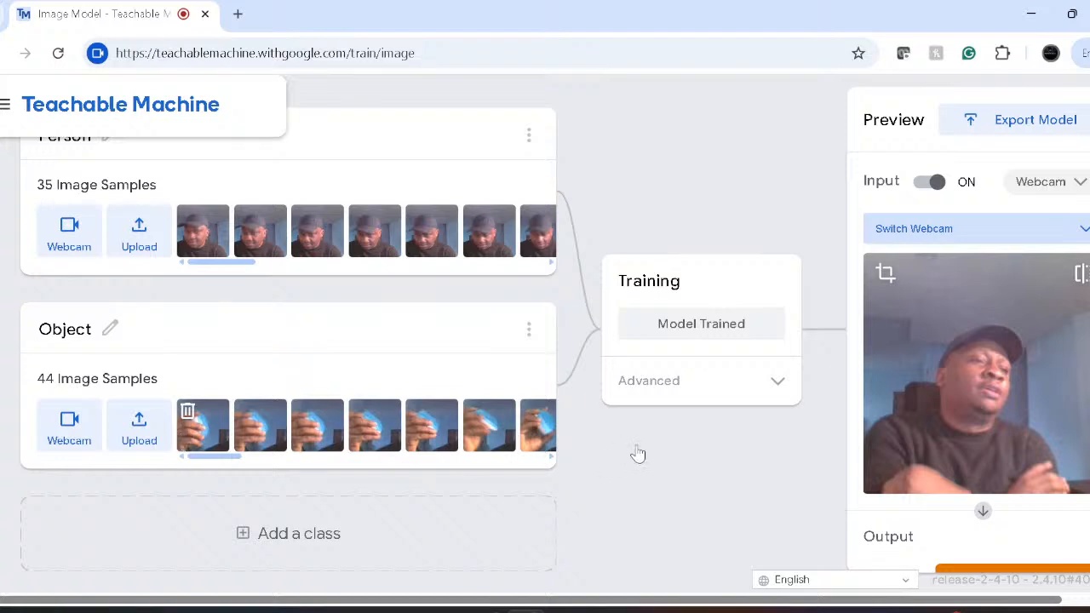
scroll(984, 394, down, 1)
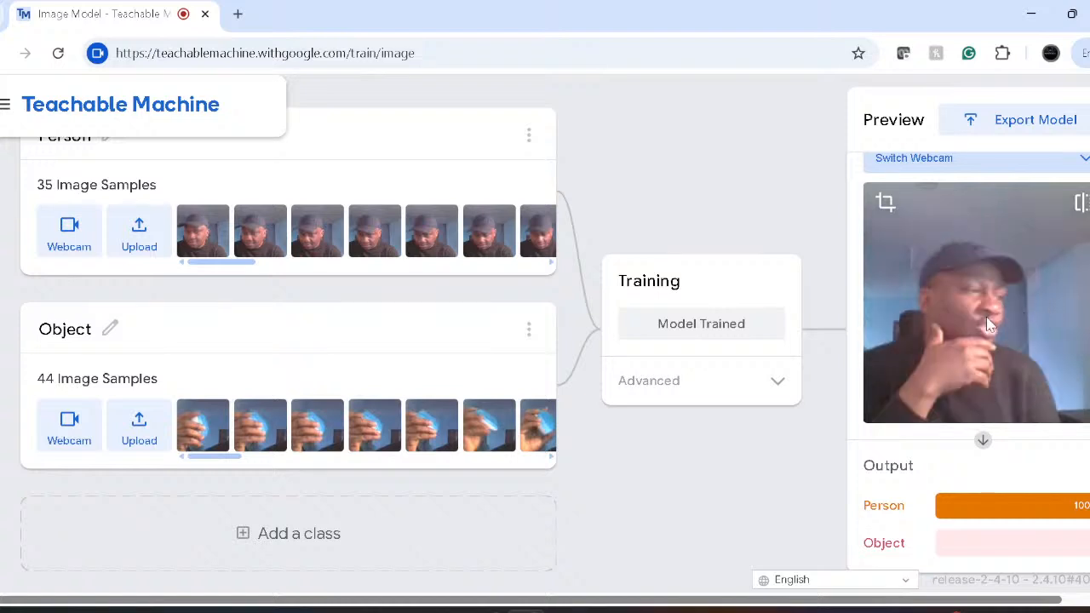
- Open the Preview input source list, which switches the webcam input off
scroll(988, 324, up, 1)
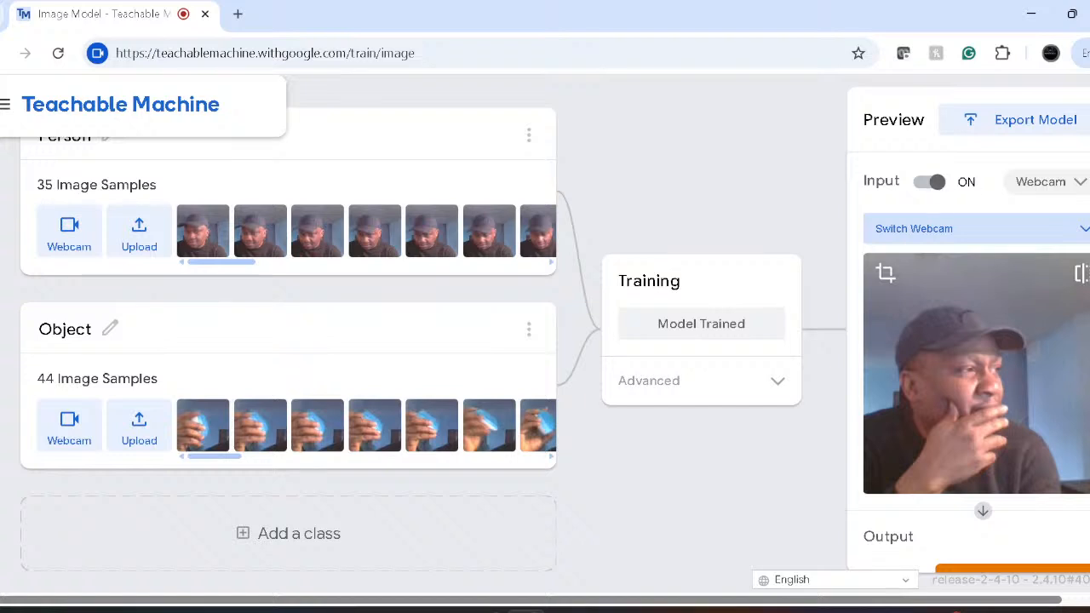
click(1082, 182)
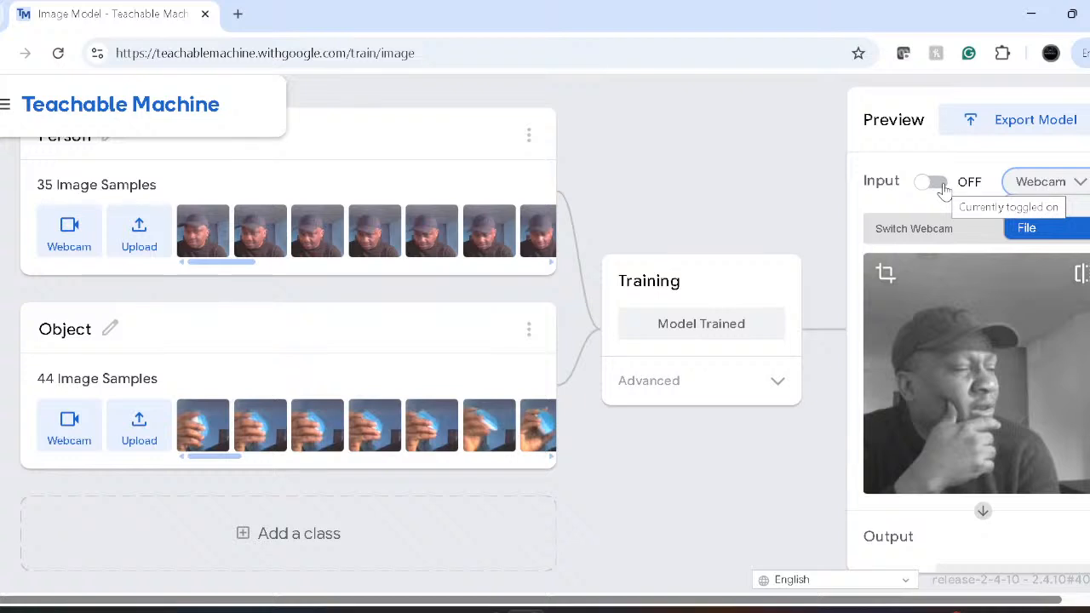
- Set the preview input to File and switch Input back ON
click(1028, 228)
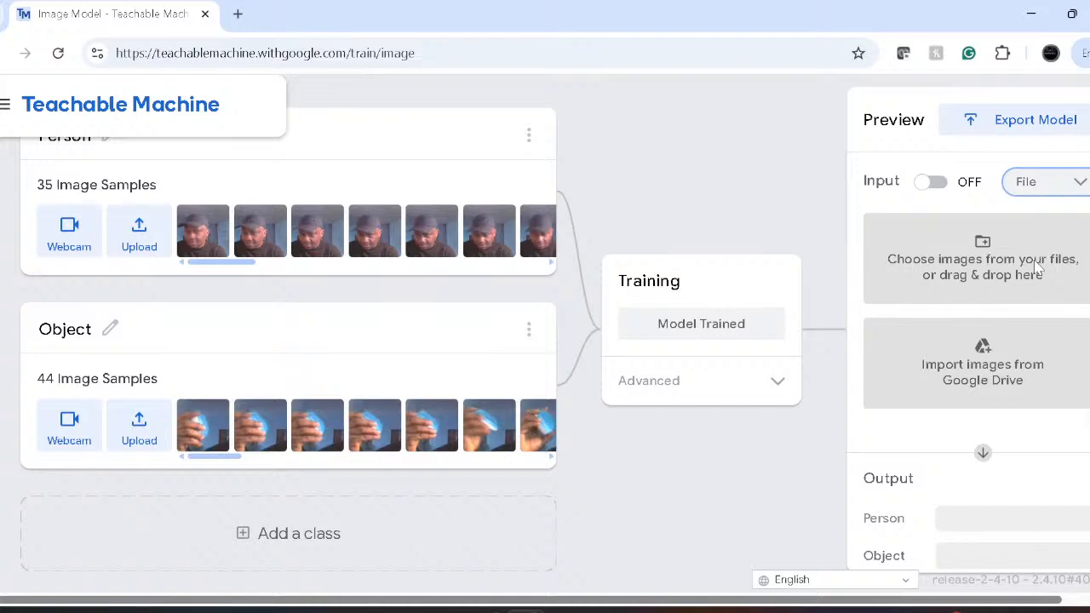
click(937, 184)
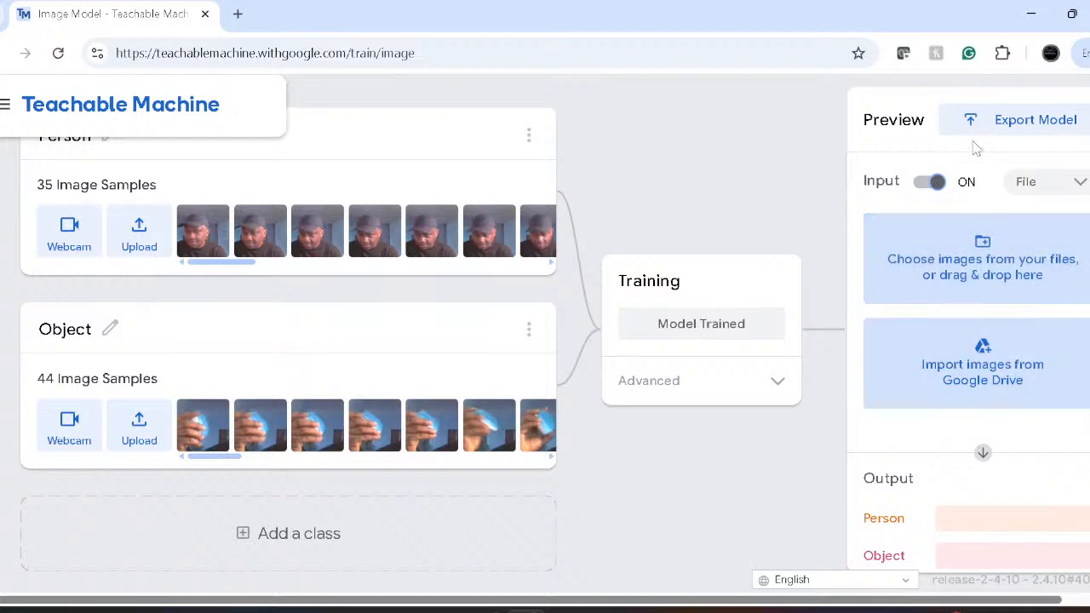
click(1036, 190)
- Return the preview to Webcam, upload the model for a shareable link, and show Tensorflow export settings
click(1043, 205)
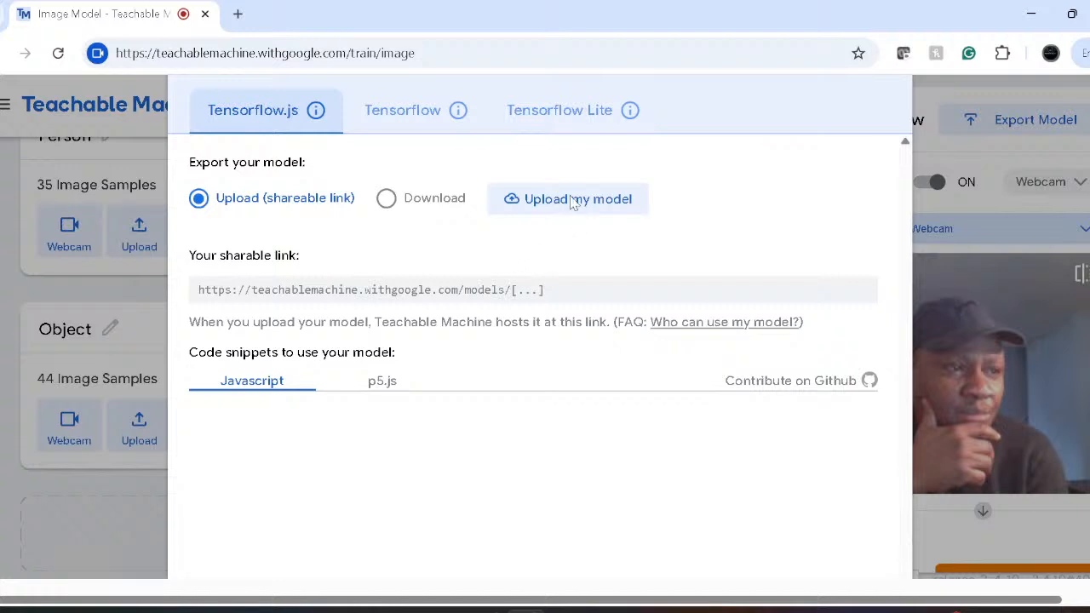
click(532, 207)
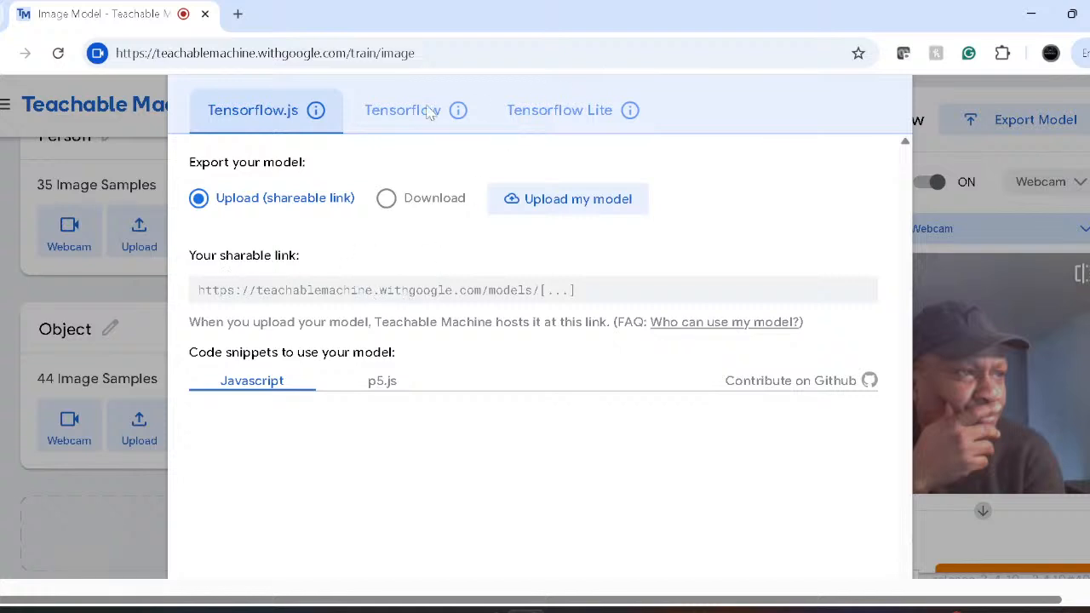
click(470, 114)
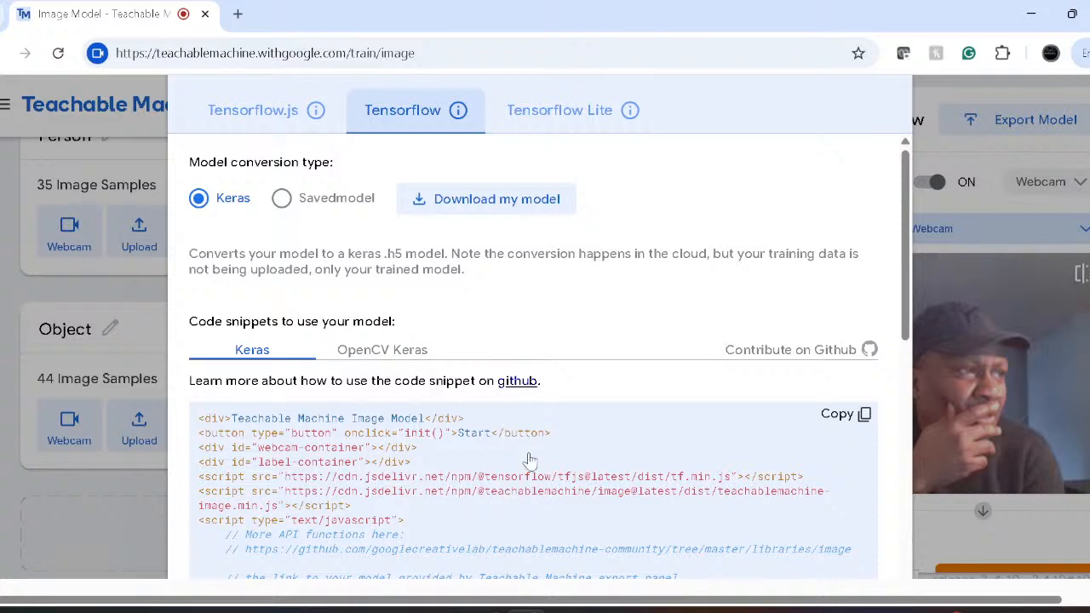
- Review the Tensorflow Lite Android and Coral code snippets and choose Quantized conversion
click(560, 111)
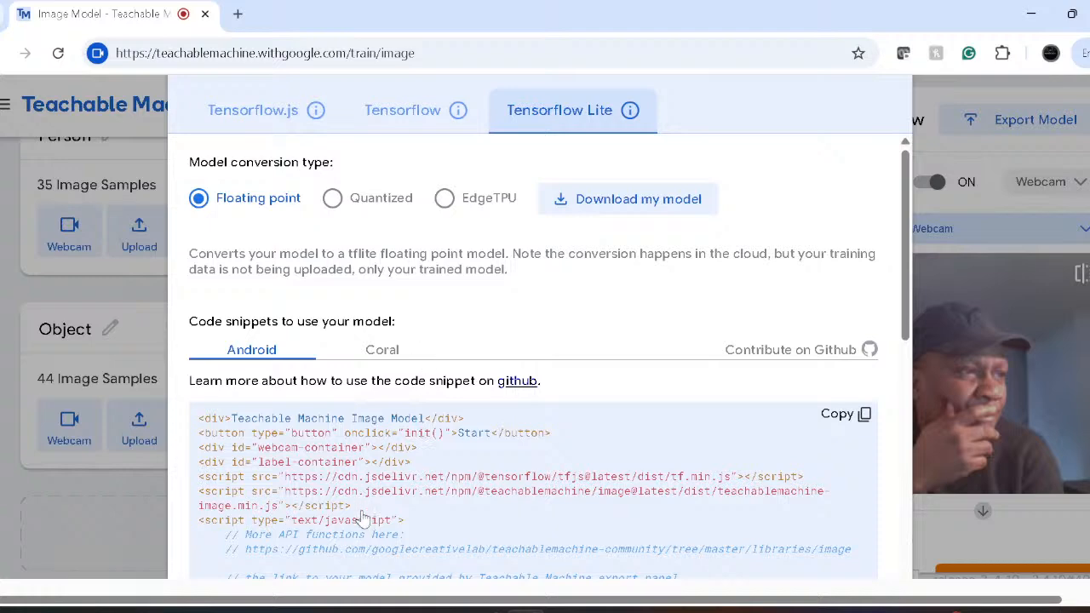
scroll(362, 518, down, 2)
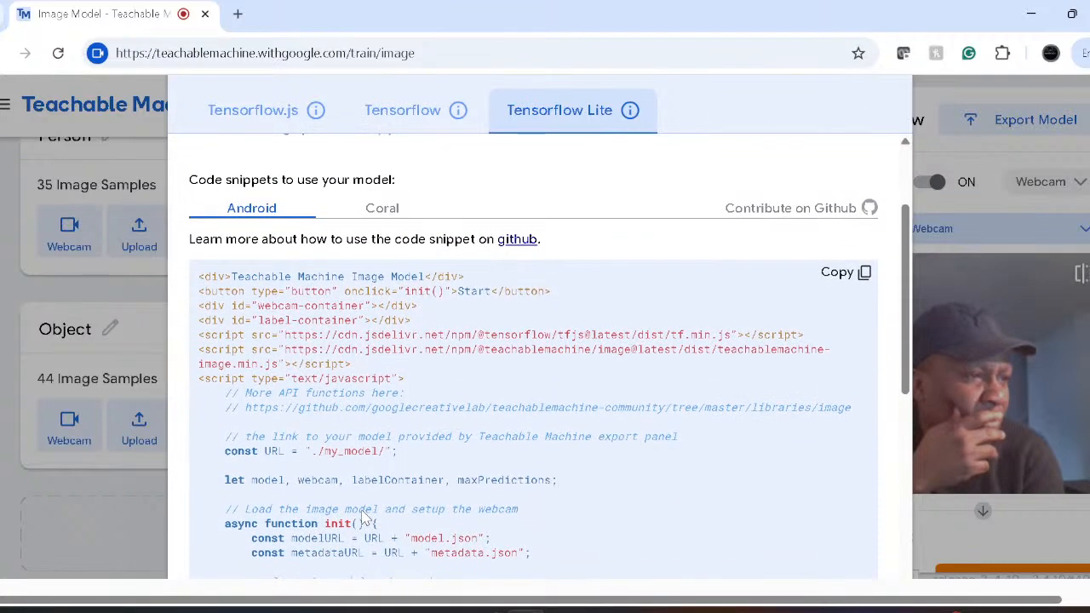
scroll(379, 425, down, 4)
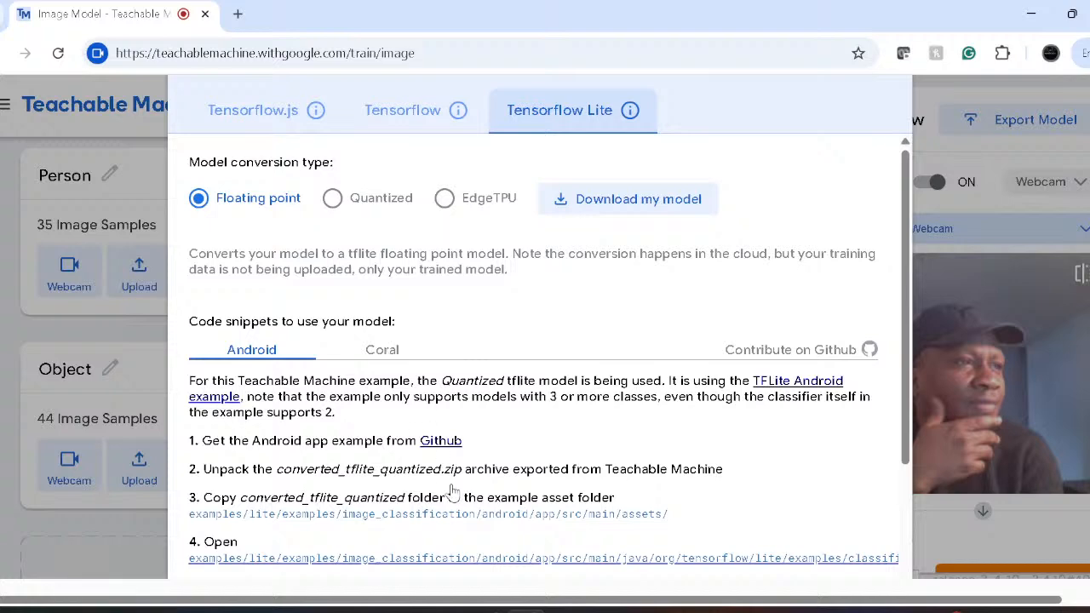
scroll(452, 492, down, 2)
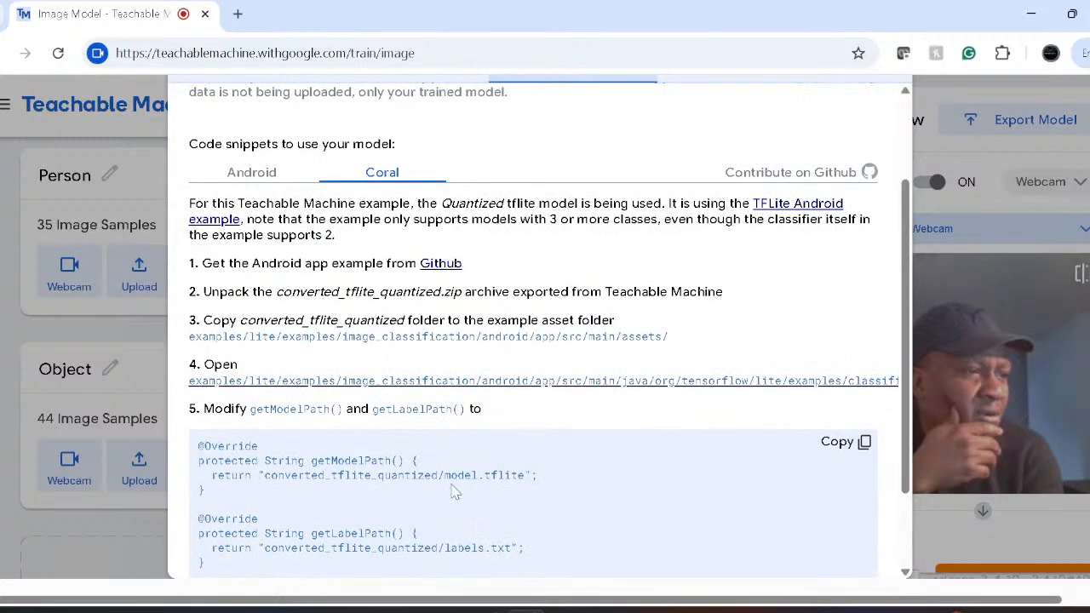
scroll(528, 333, up, 2)
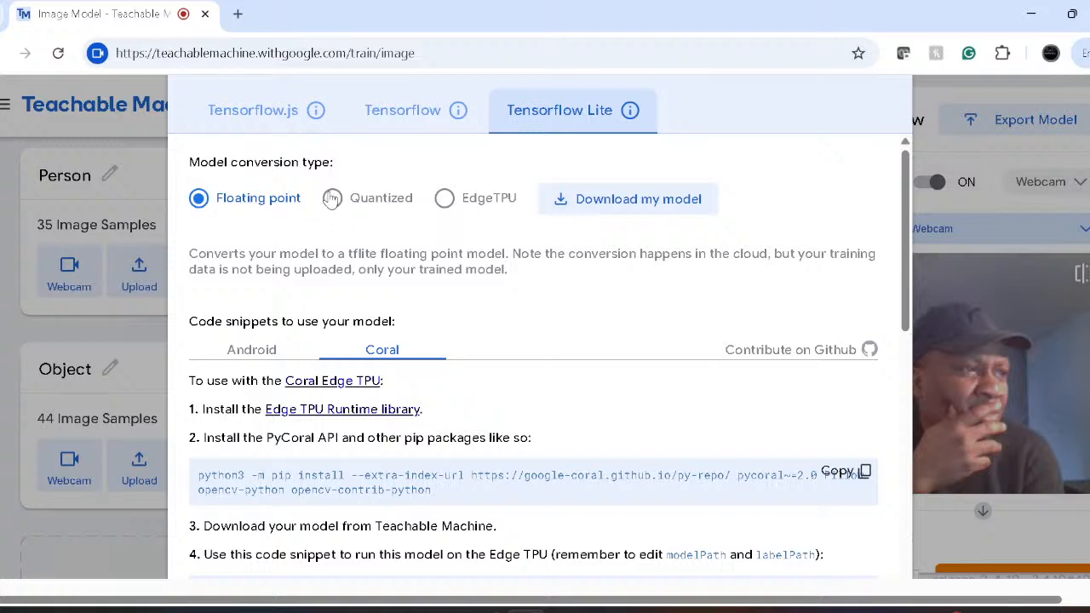
click(331, 198)
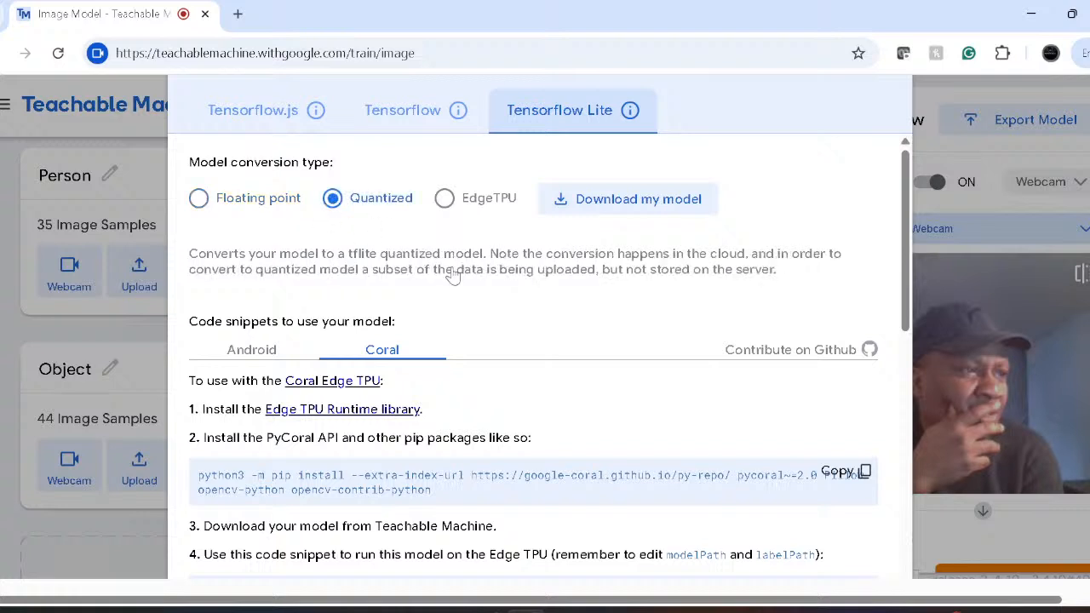